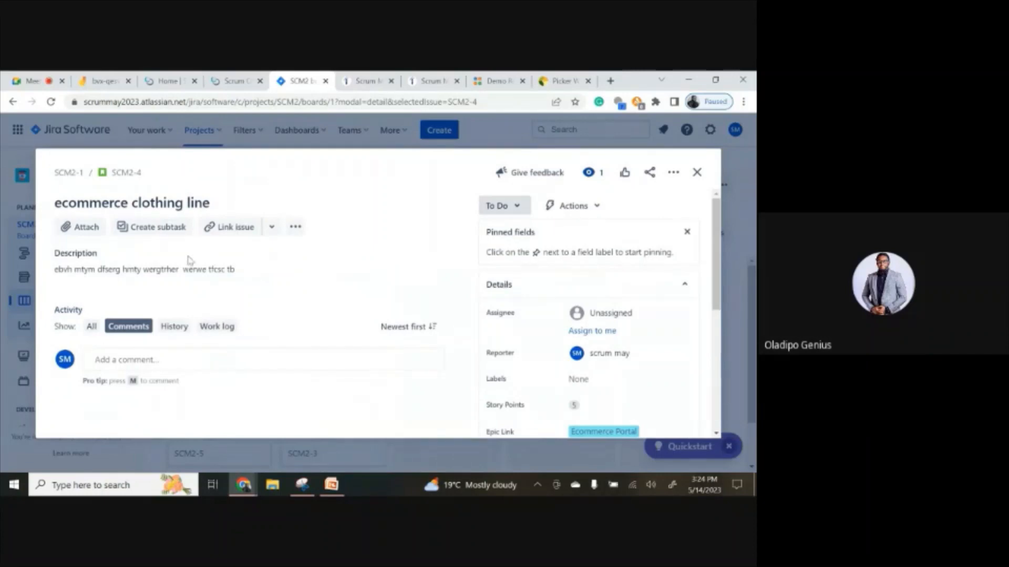
Close the ecommerce clothing line story and assign the Saving Web app story to the signed-in account.
left_click(698, 173)
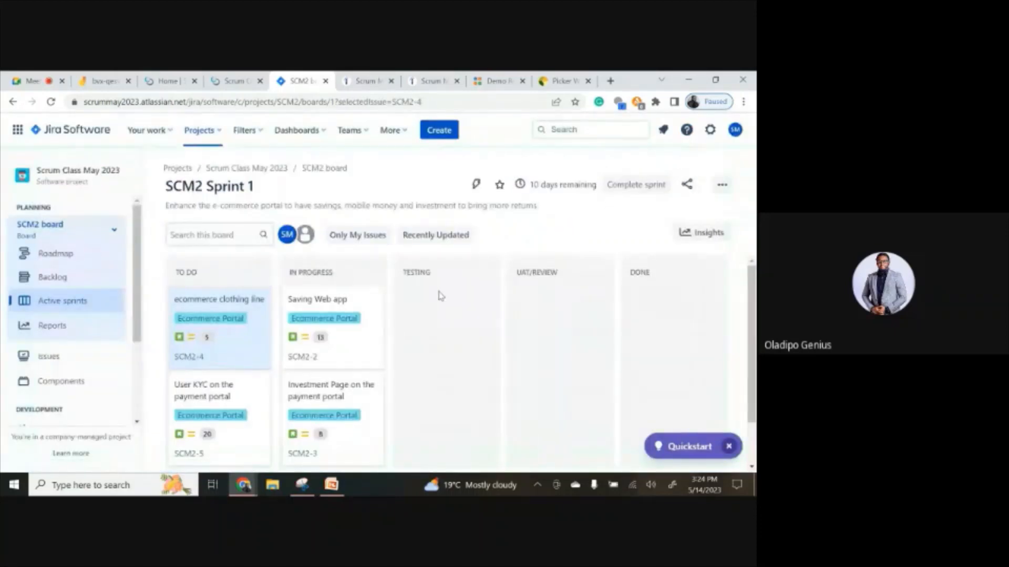
left_click(351, 305)
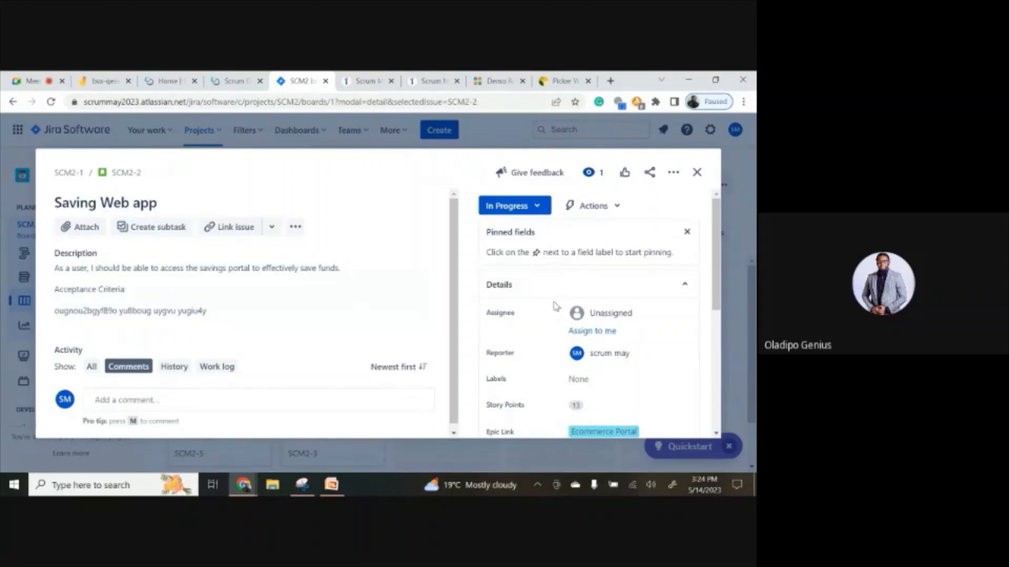
left_click(605, 312)
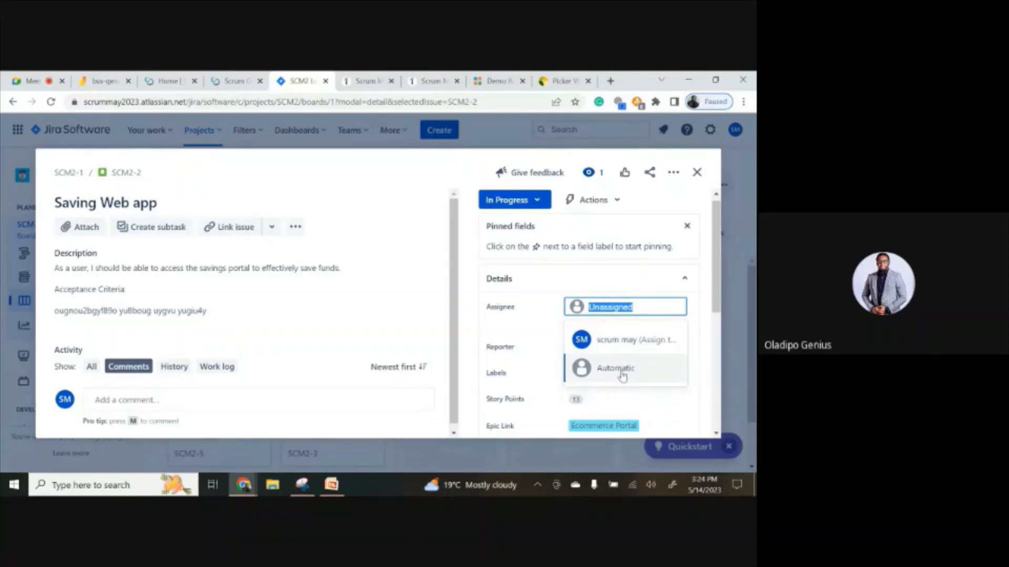
left_click(617, 340)
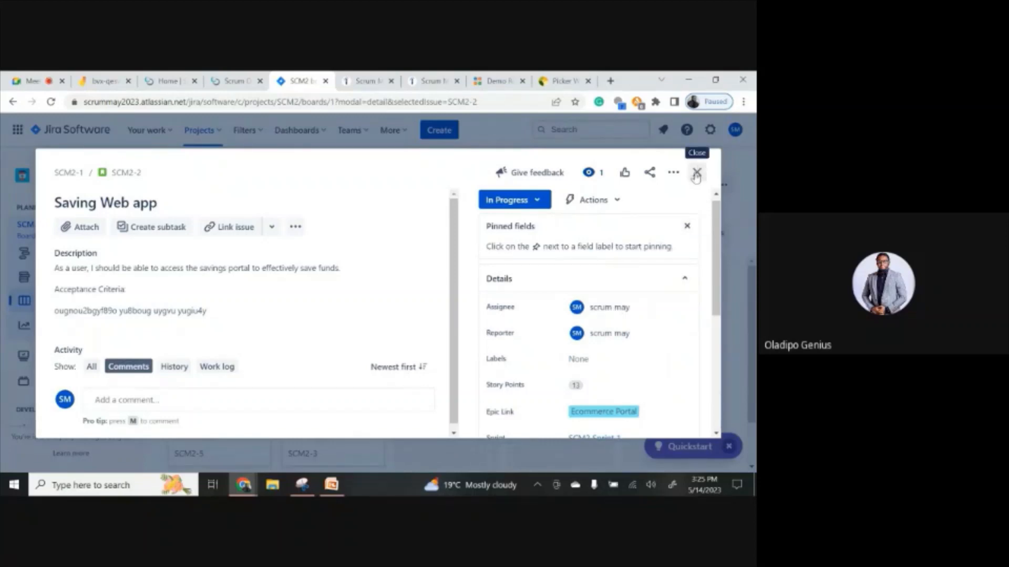
left_click(696, 175)
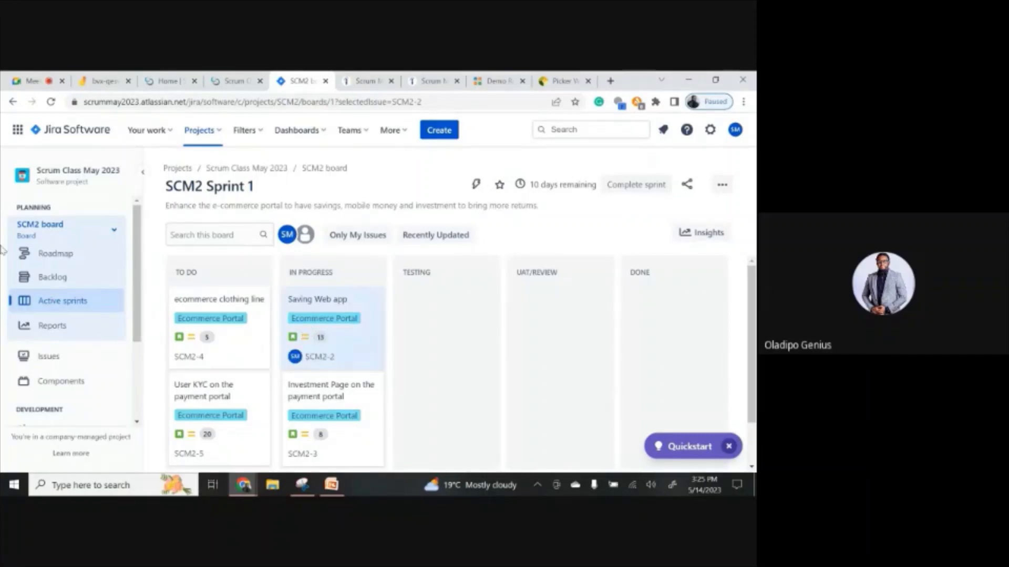
Go to the project backlog and assign the Fintech App story to the signed-in account.
left_click(59, 278)
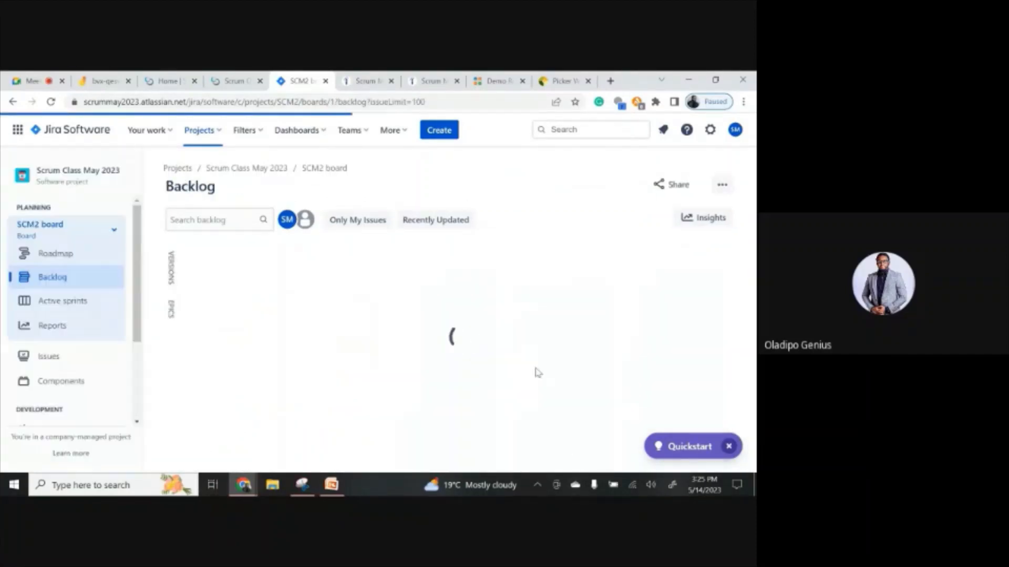
scroll(535, 368, "down", 1)
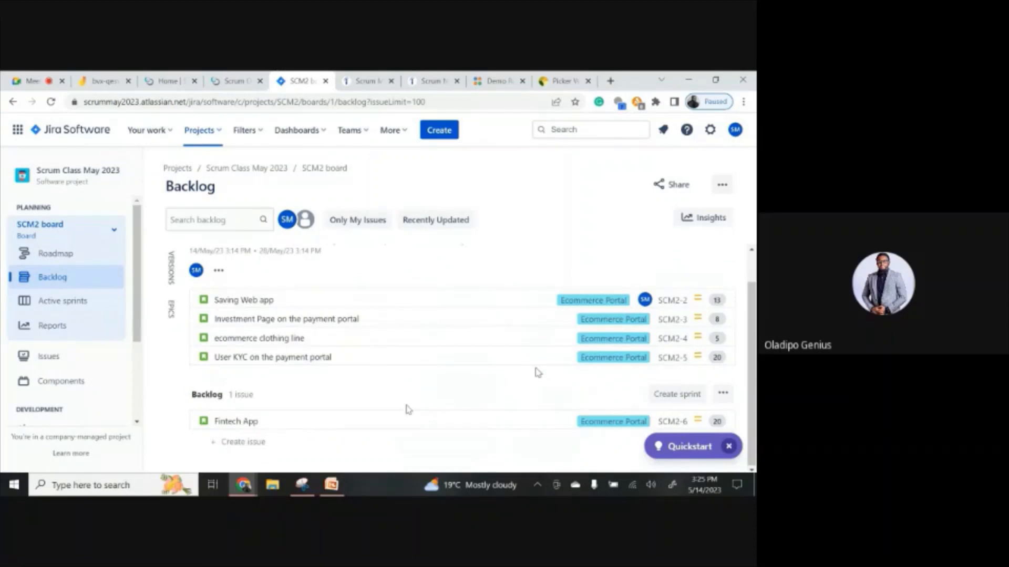
left_click(310, 422)
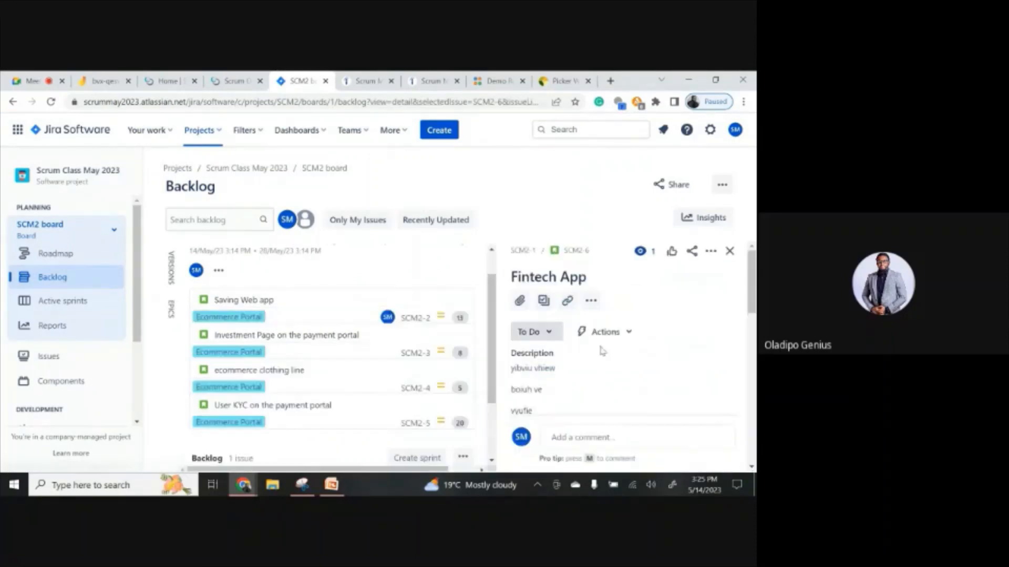
left_click(729, 252)
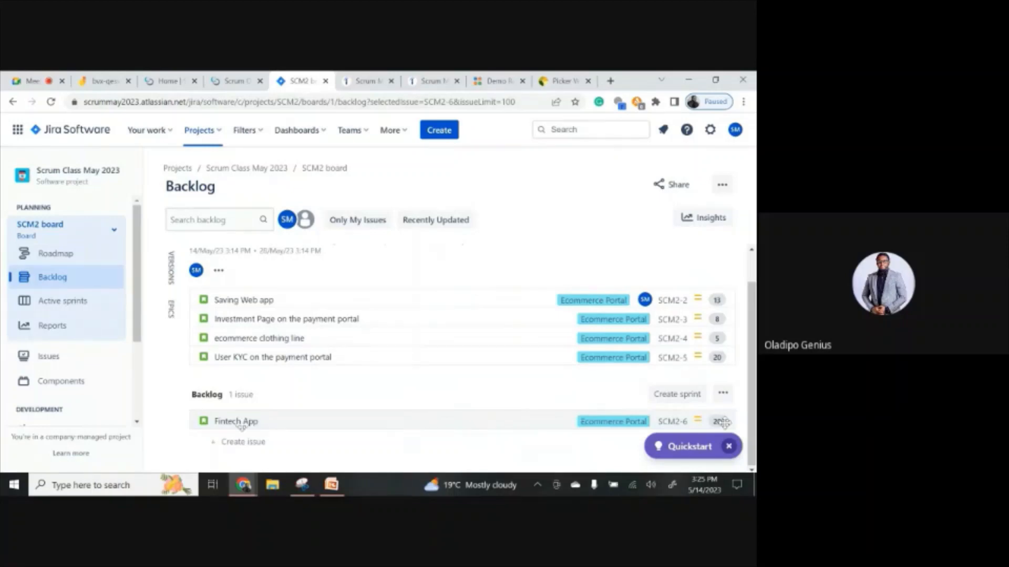
left_click(539, 424)
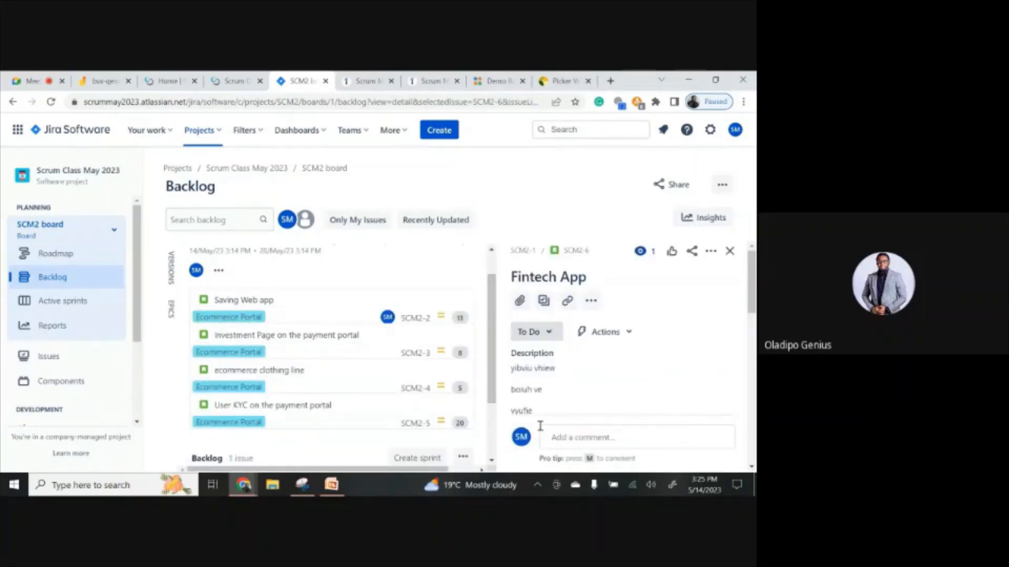
scroll(752, 316, "down", 3)
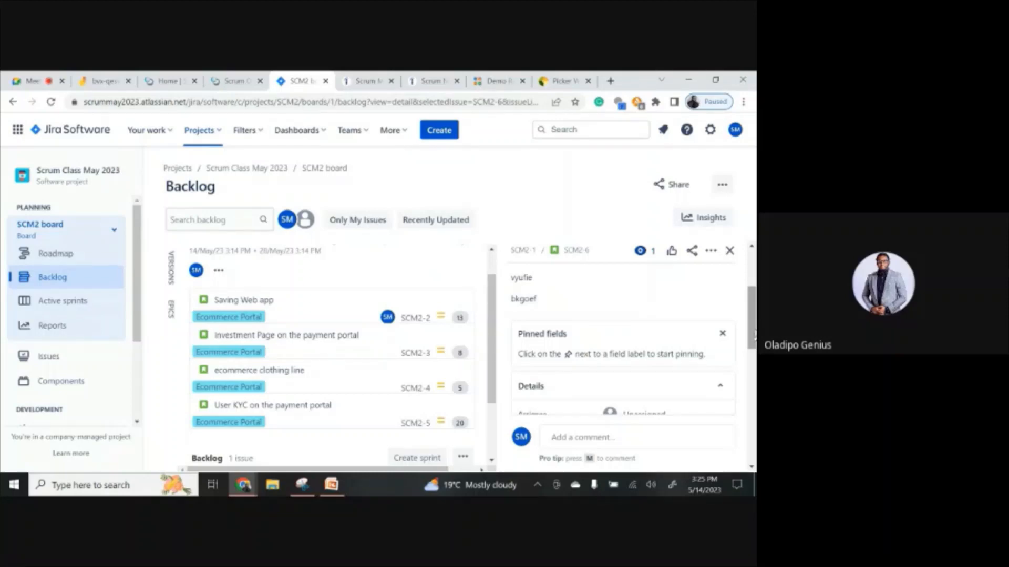
left_click_drag(754, 336, 754, 360)
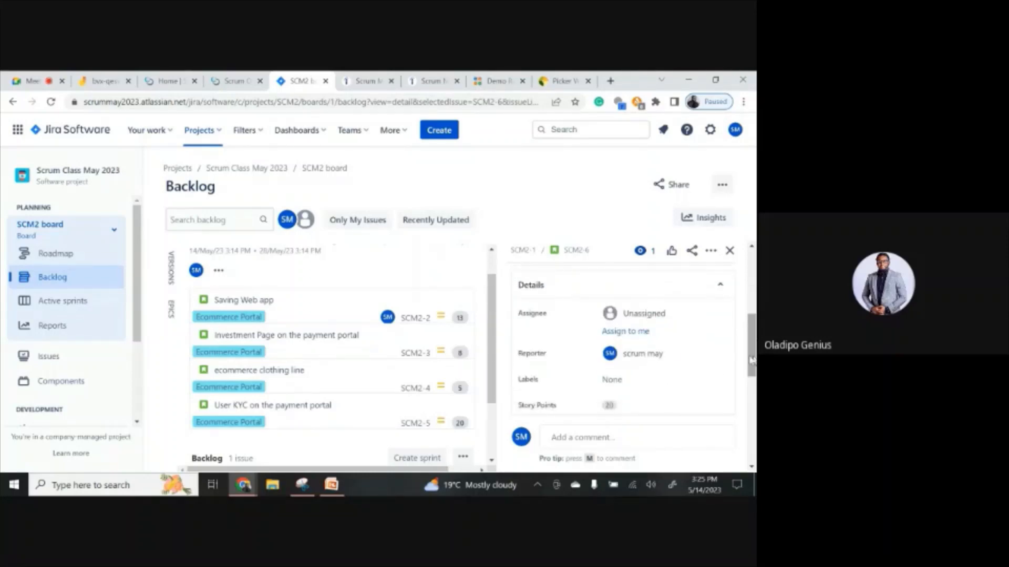
left_click(636, 332)
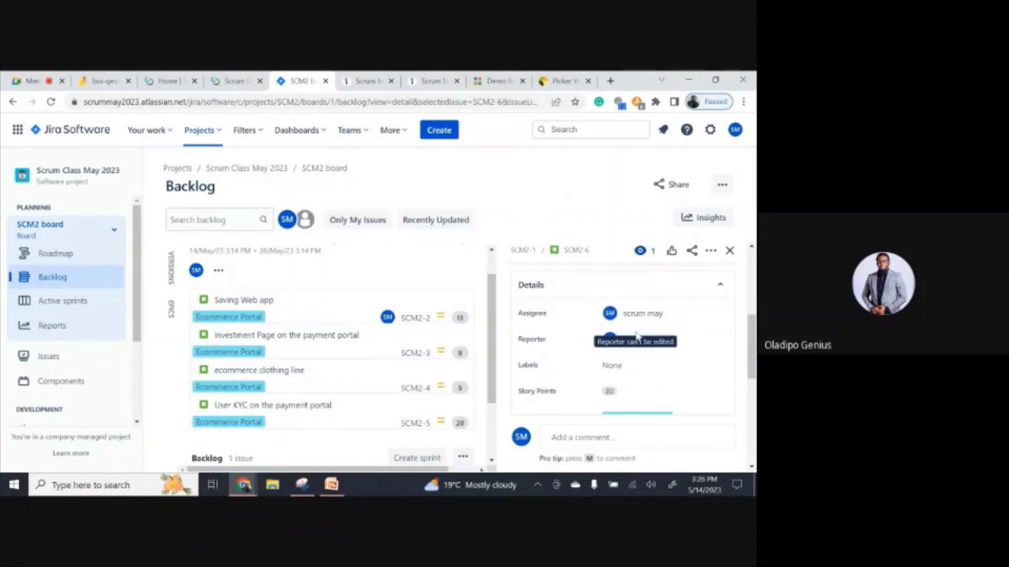
left_click(731, 251)
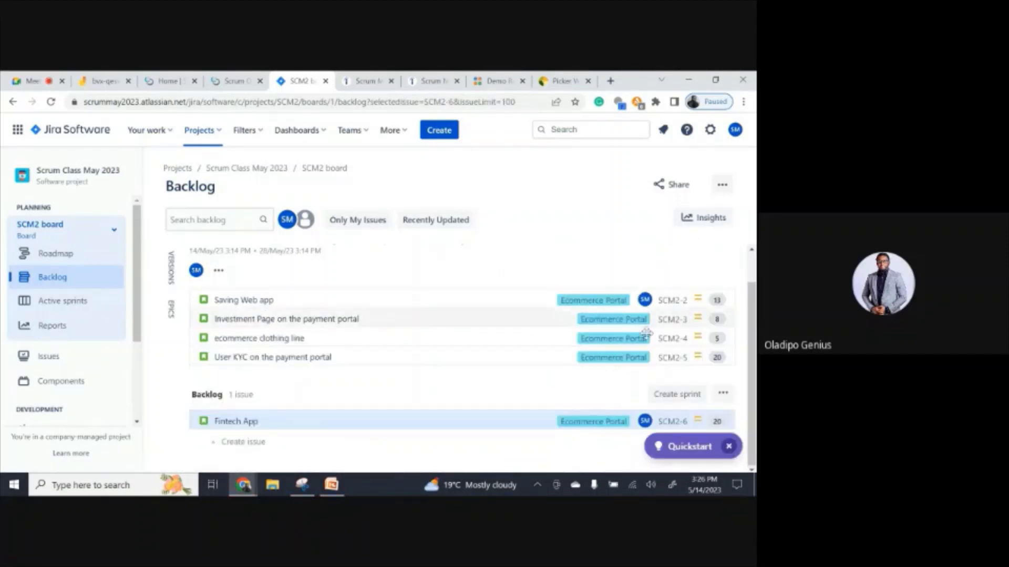
Assign the User KYC on the payment portal story to the signed-in account and close its details.
left_click(413, 359)
scroll(622, 391, "down", 7)
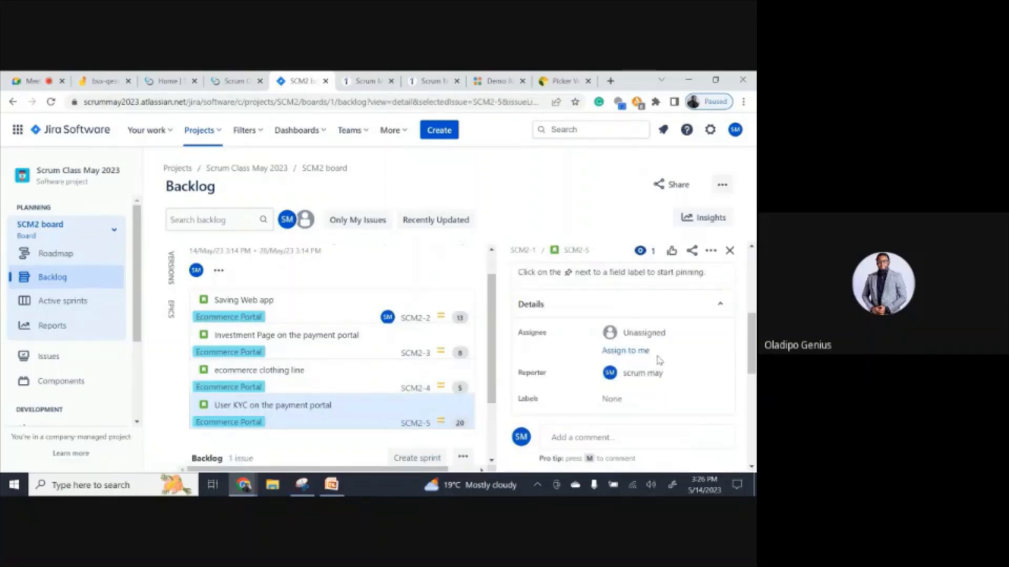
scroll(625, 367, "up", 3)
left_click(625, 350)
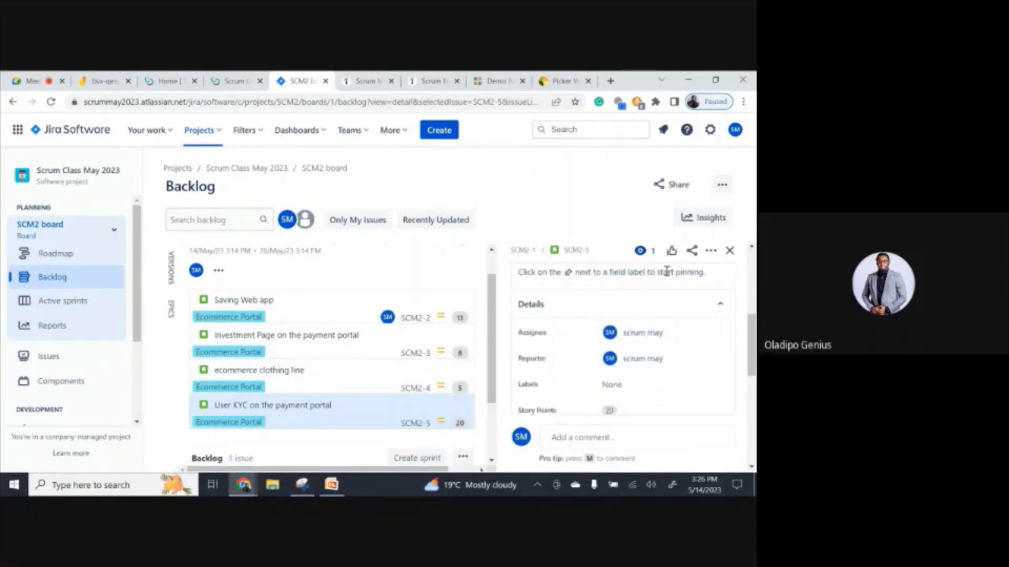
left_click(730, 250)
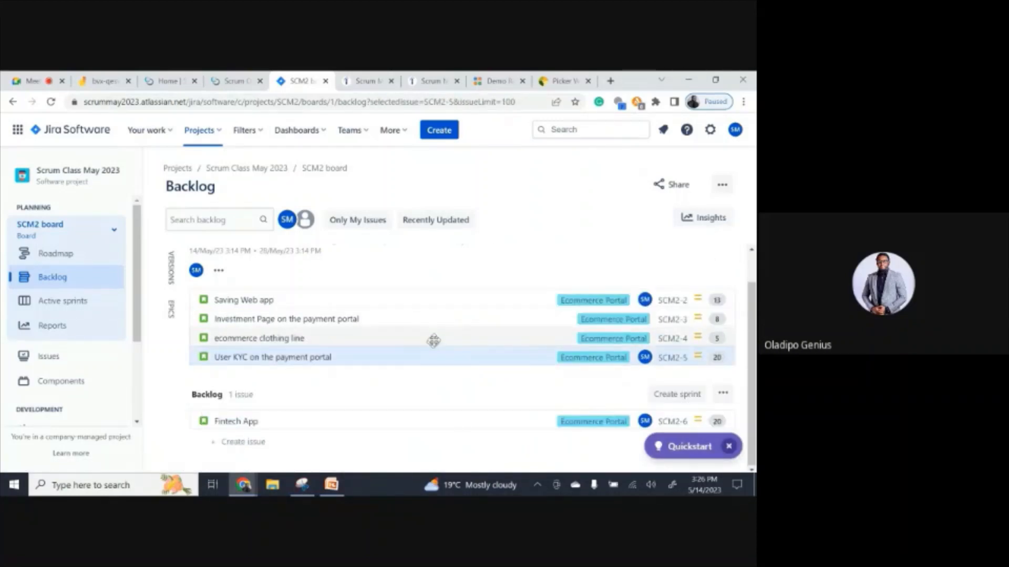
Assign the ecommerce clothing line story to the signed-in account and close its details.
left_click(444, 342)
scroll(602, 364, "down", 5)
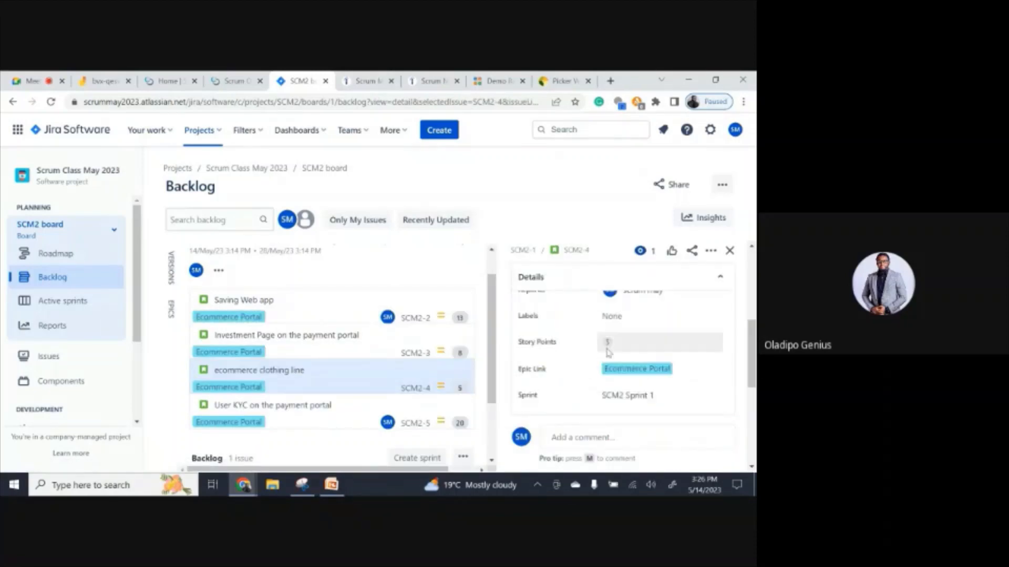
scroll(610, 360, "up", 3)
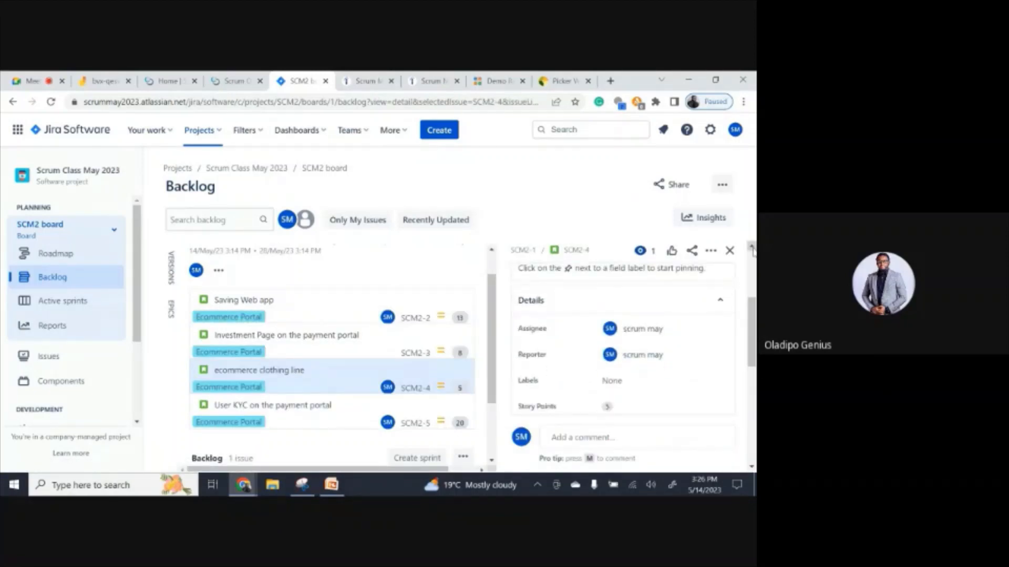
left_click(730, 251)
Assign the Investment Page on the payment portal story to another team member.
left_click(378, 323)
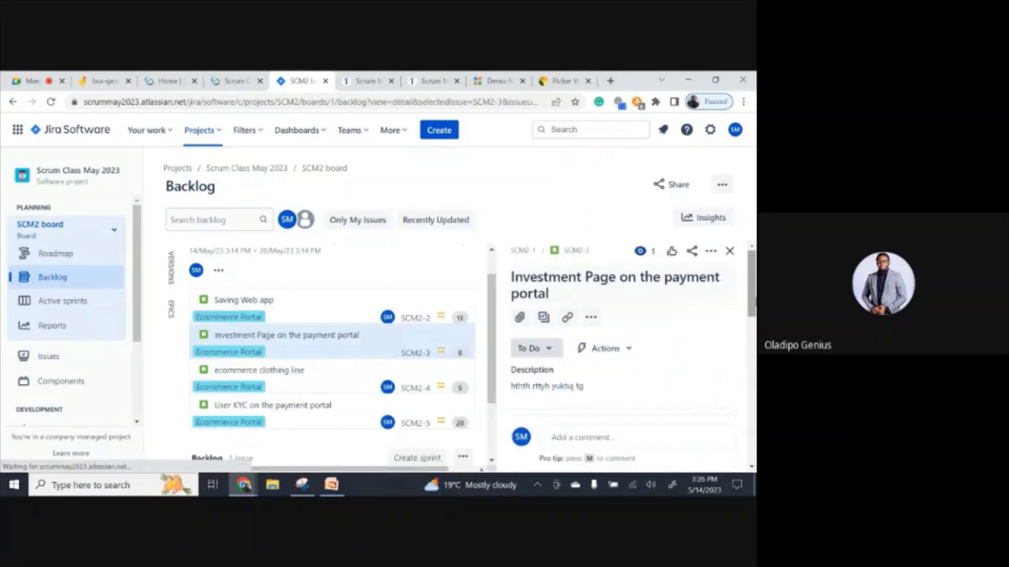
scroll(646, 345, "down", 3)
scroll(714, 347, "down", 2)
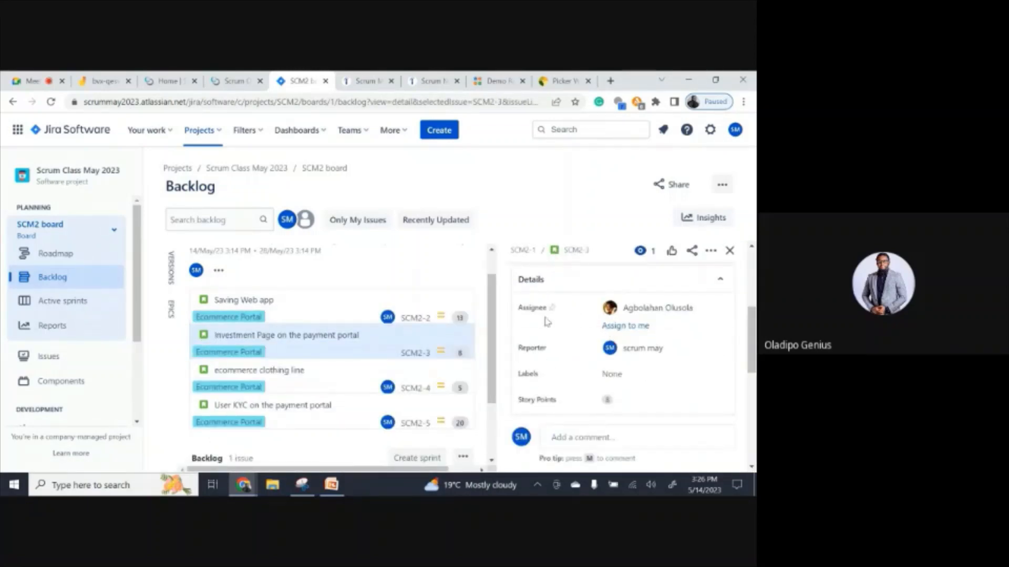
mouse_move(665, 315)
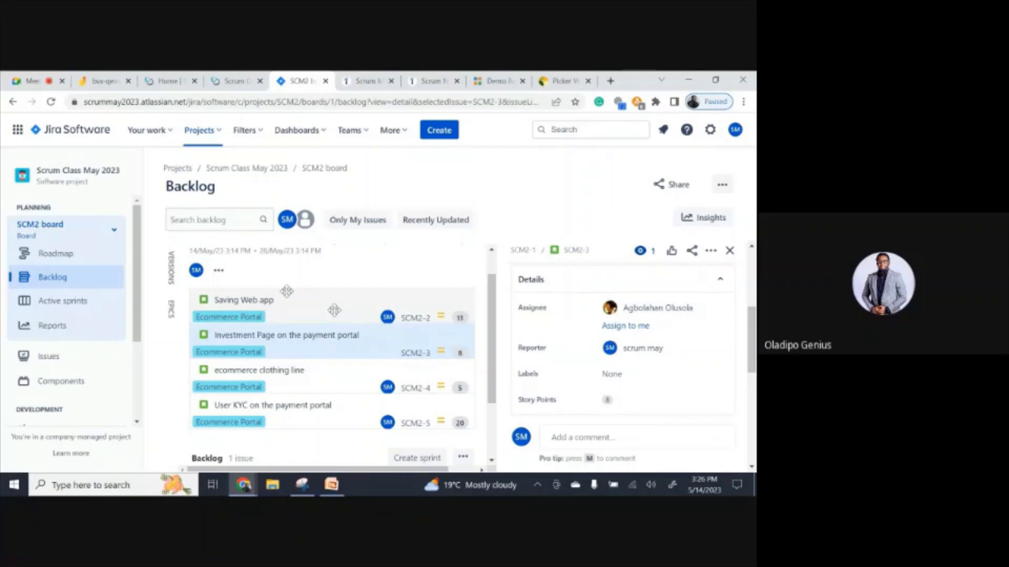
Set the assignee of the Saving Web app story to Automatic and close its details.
left_click(335, 310)
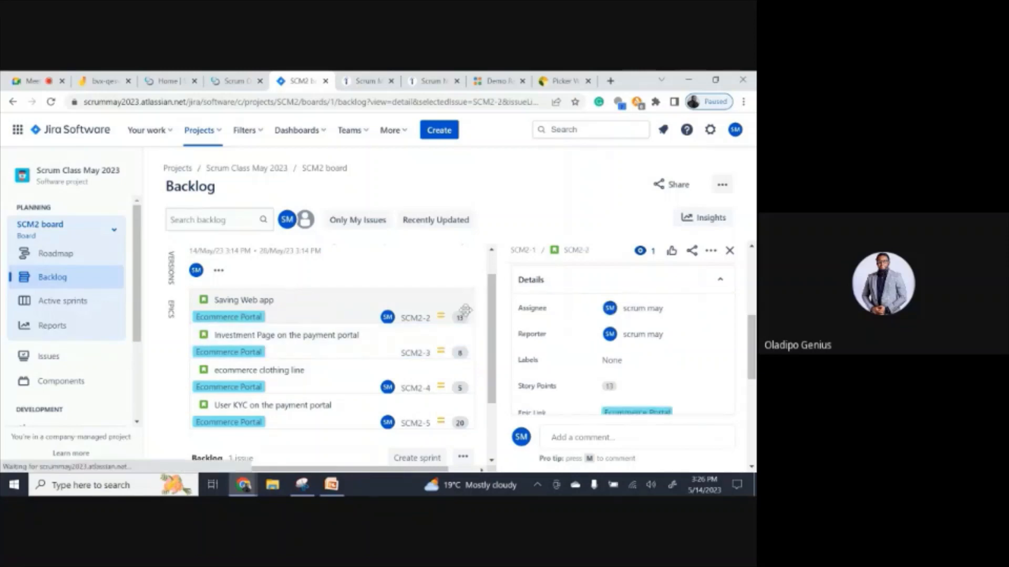
left_click(652, 308)
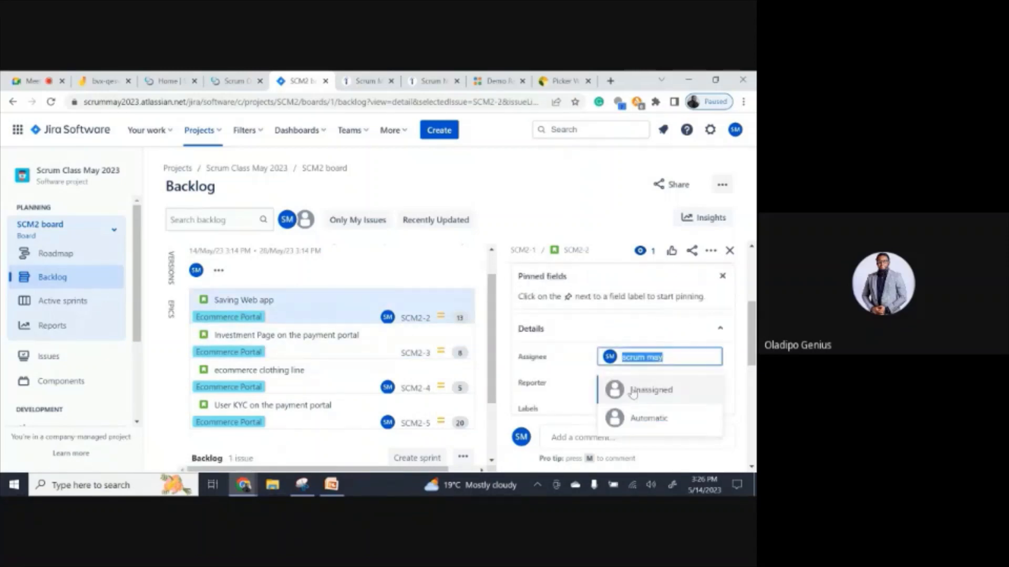
left_click(654, 420)
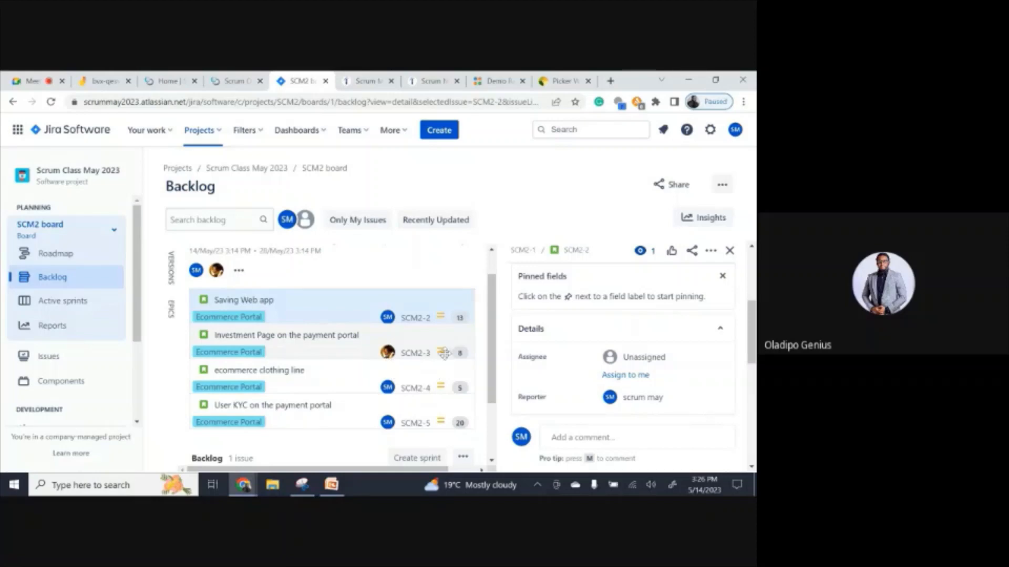
left_click(729, 251)
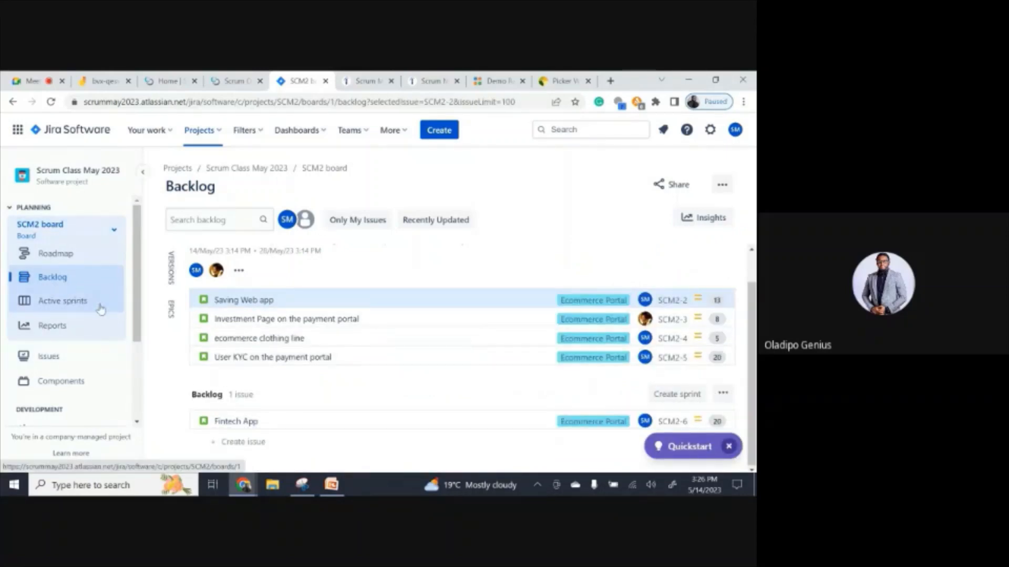
Return to the active sprint board and move the ecommerce clothing line story from To Do to In Progress.
left_click(62, 301)
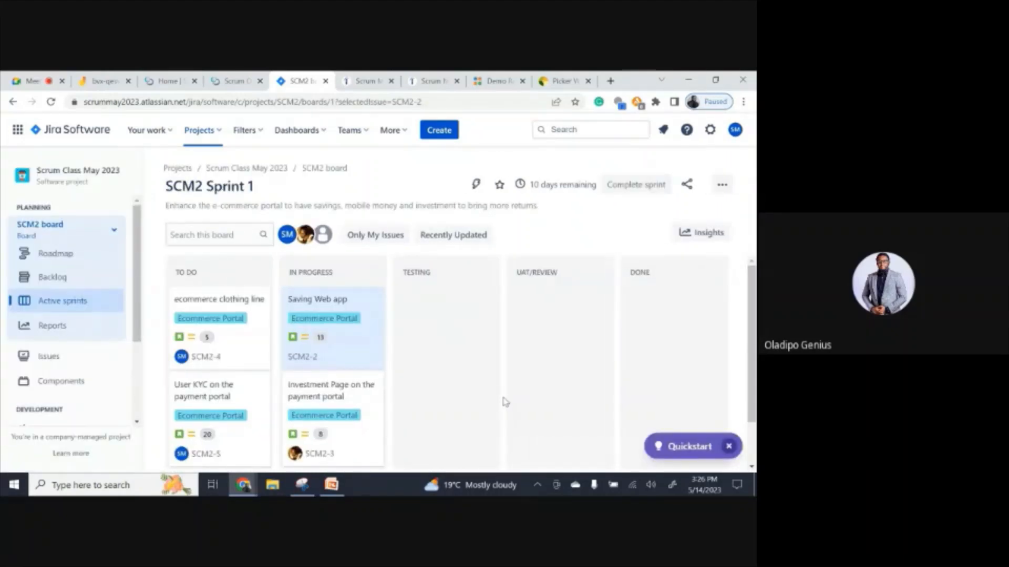
left_click_drag(213, 302, 359, 323)
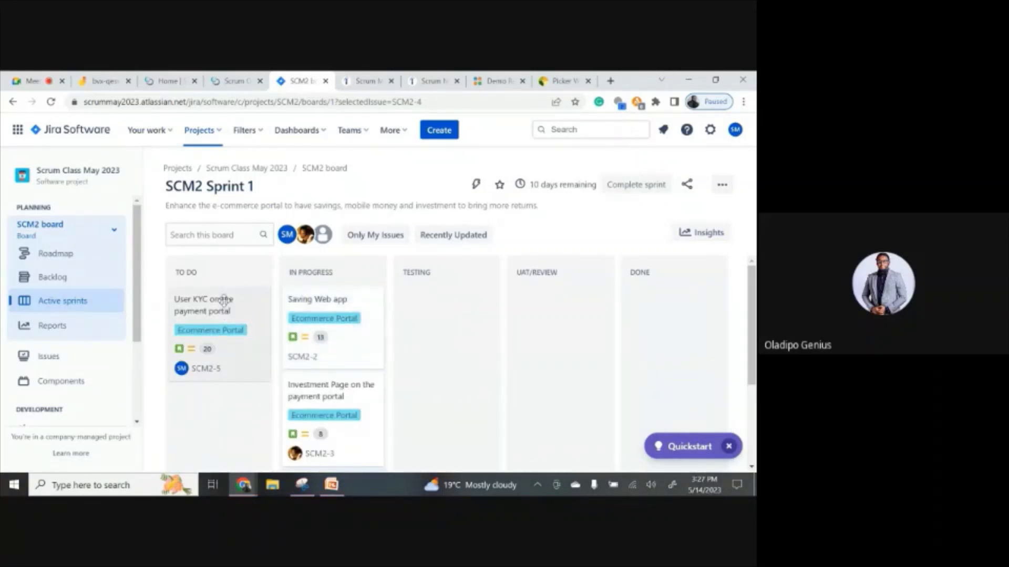
Review the details of the User KYC and Saving Web app stories, and look over the cards on the sprint board.
left_click(224, 300)
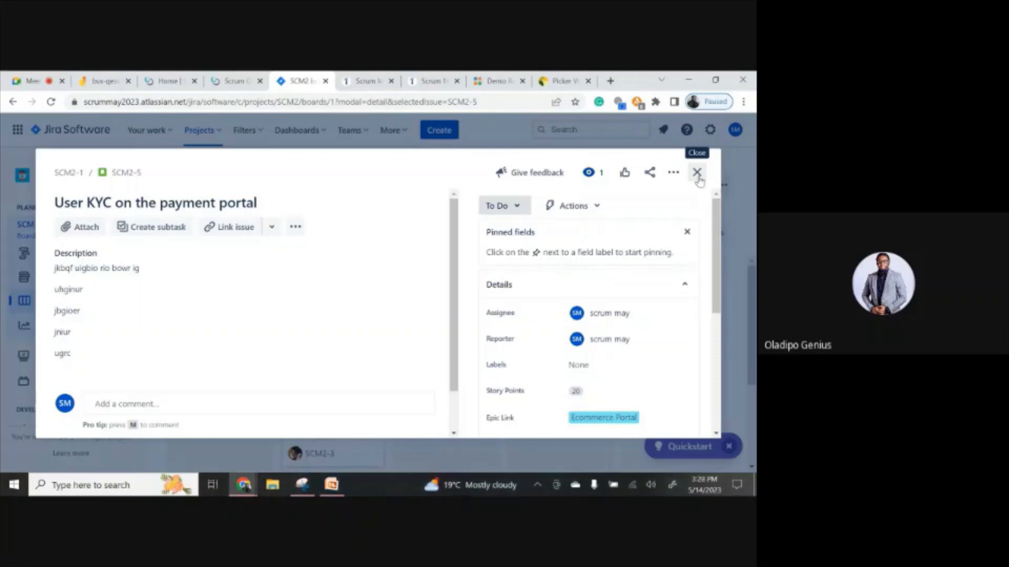
left_click(698, 172)
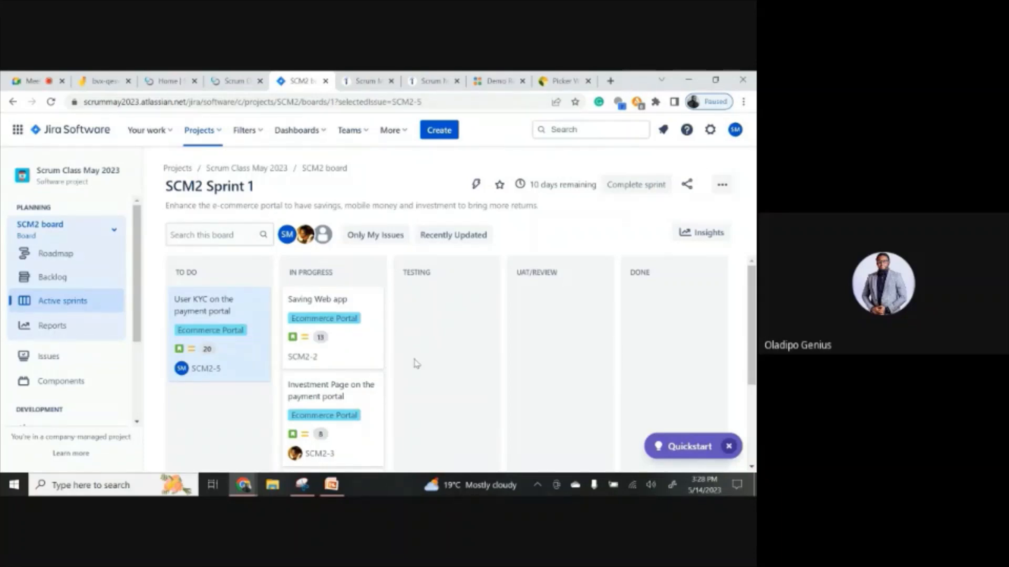
left_click(362, 344)
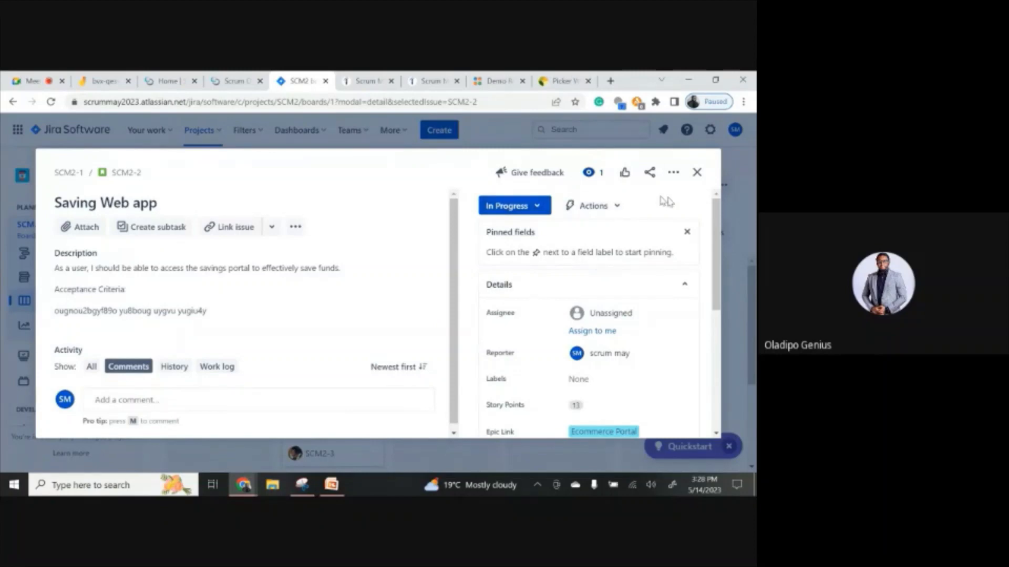
left_click(696, 174)
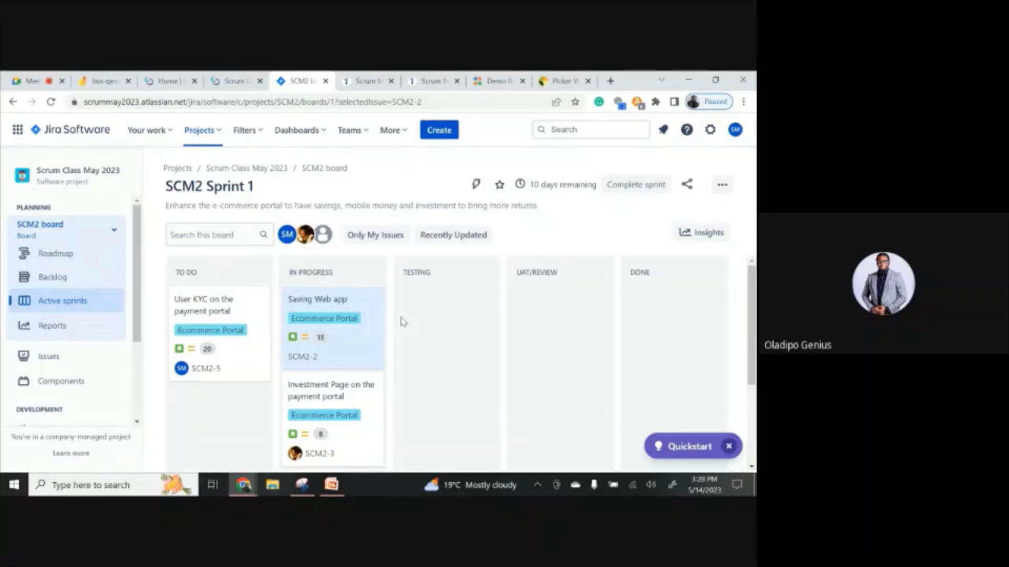
left_click(251, 306)
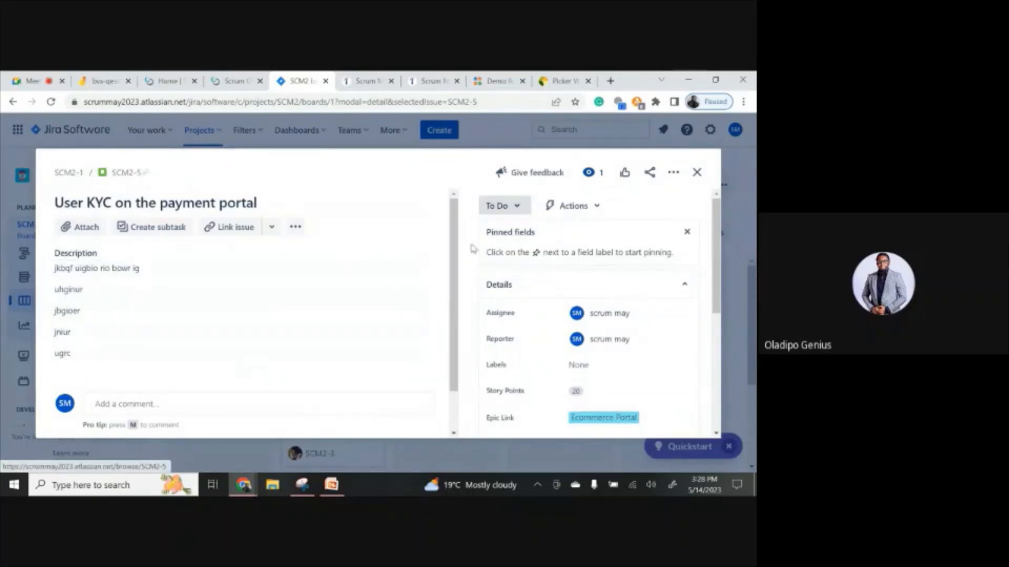
left_click(697, 172)
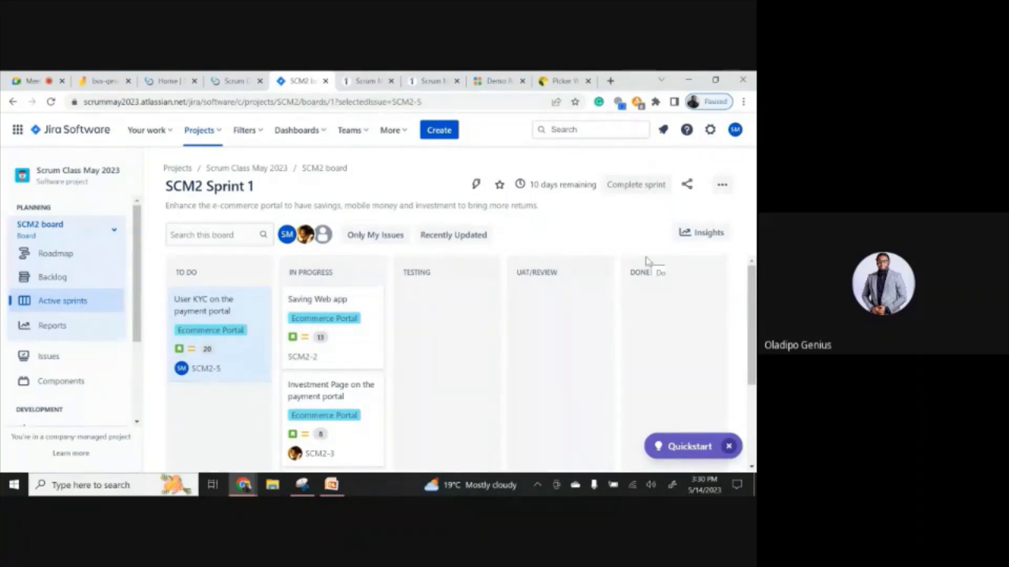
scroll(581, 246, "down", 2)
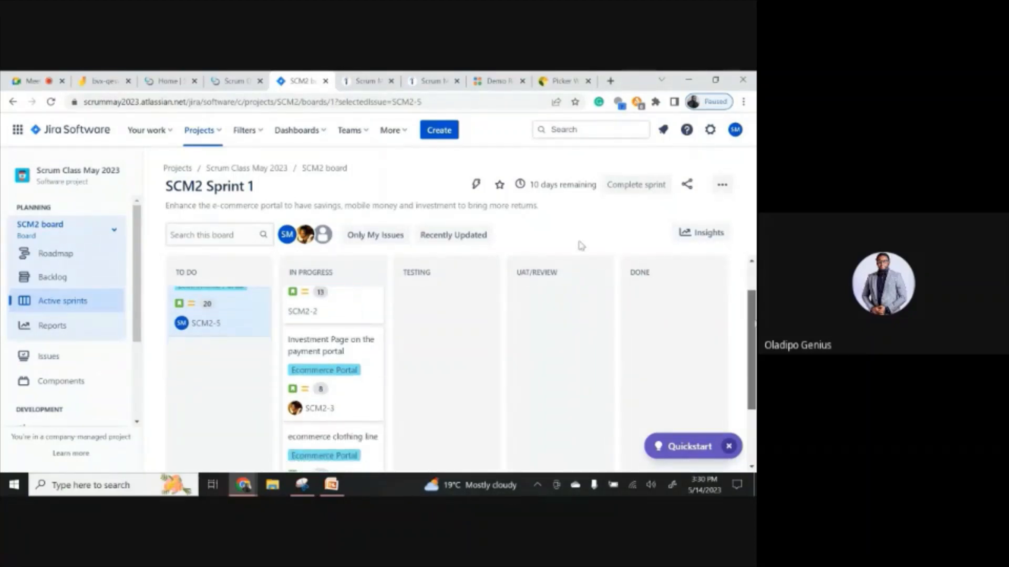
Change the status of the Saving Web app story to Testing and close its details.
scroll(427, 399, "up", 2)
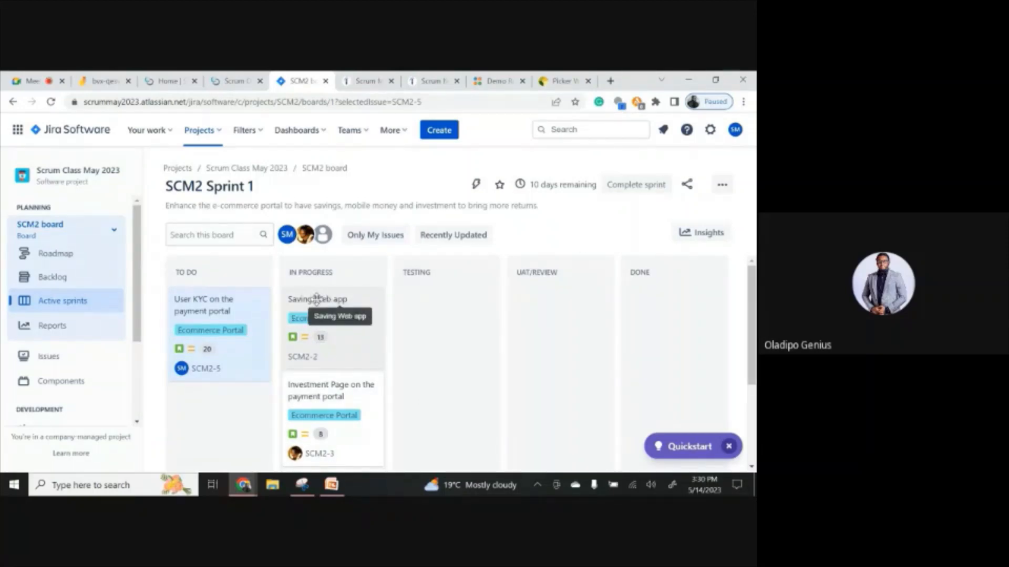
left_click_drag(330, 300, 439, 303)
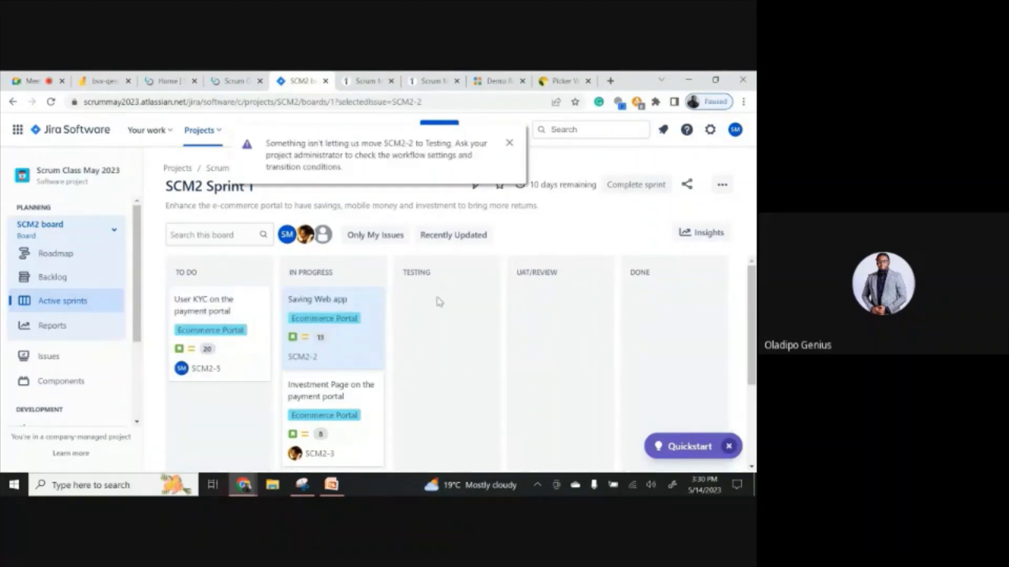
left_click(509, 143)
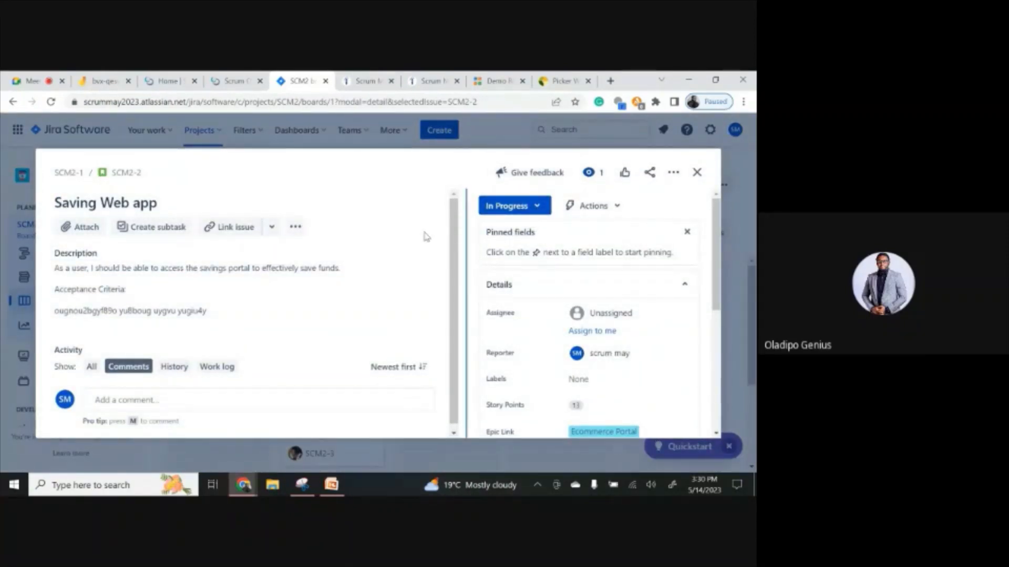
left_click(537, 207)
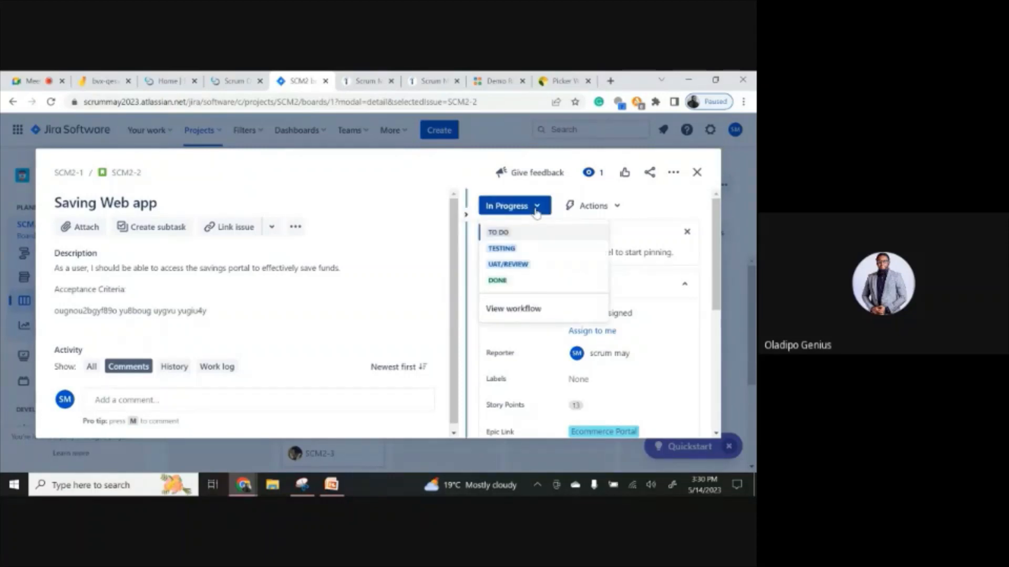
left_click(516, 250)
left_click(697, 173)
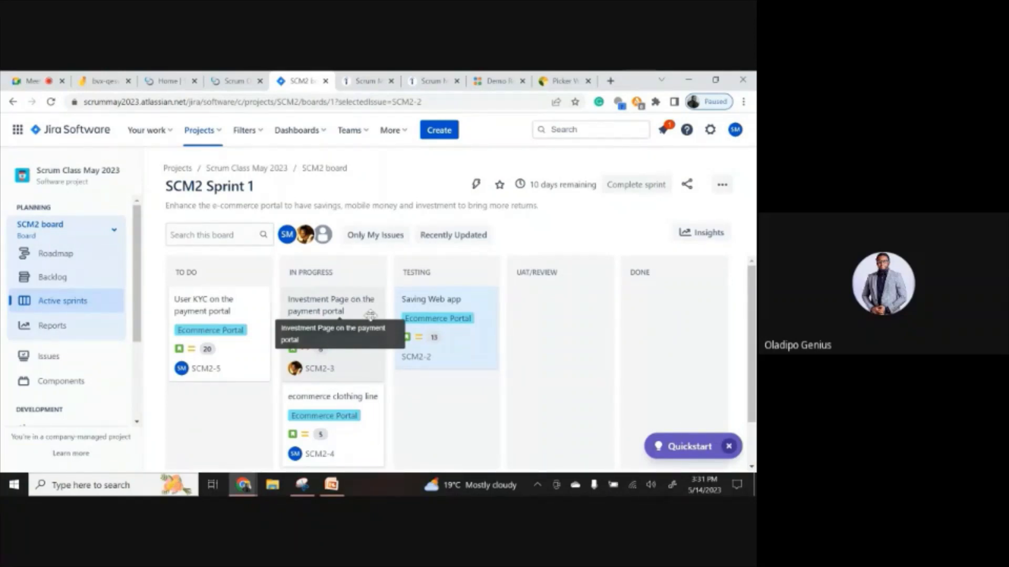
Set the status of the Investment Page on the payment portal story to Testing and return to the board.
left_click(335, 306)
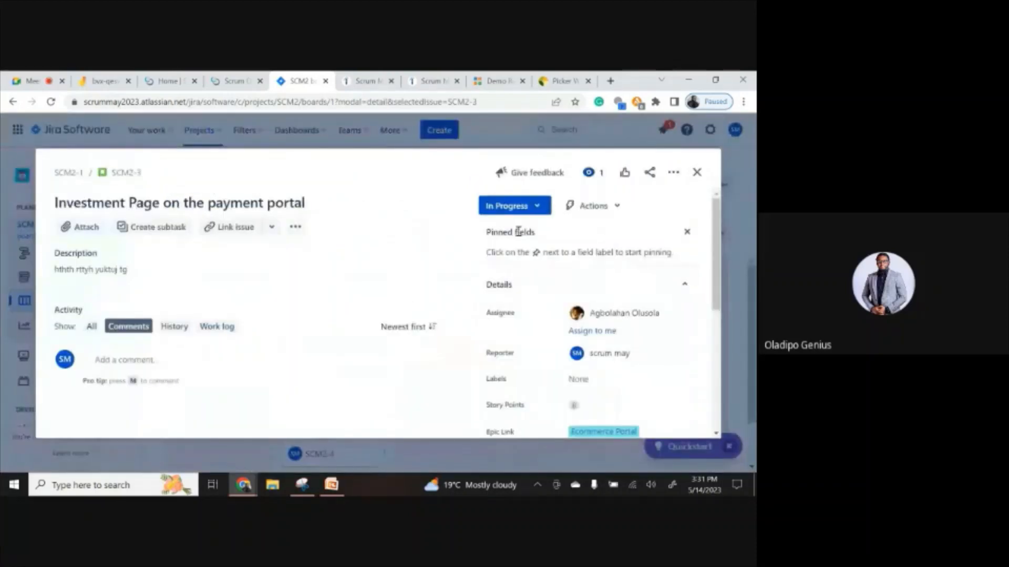
left_click(537, 205)
left_click(524, 248)
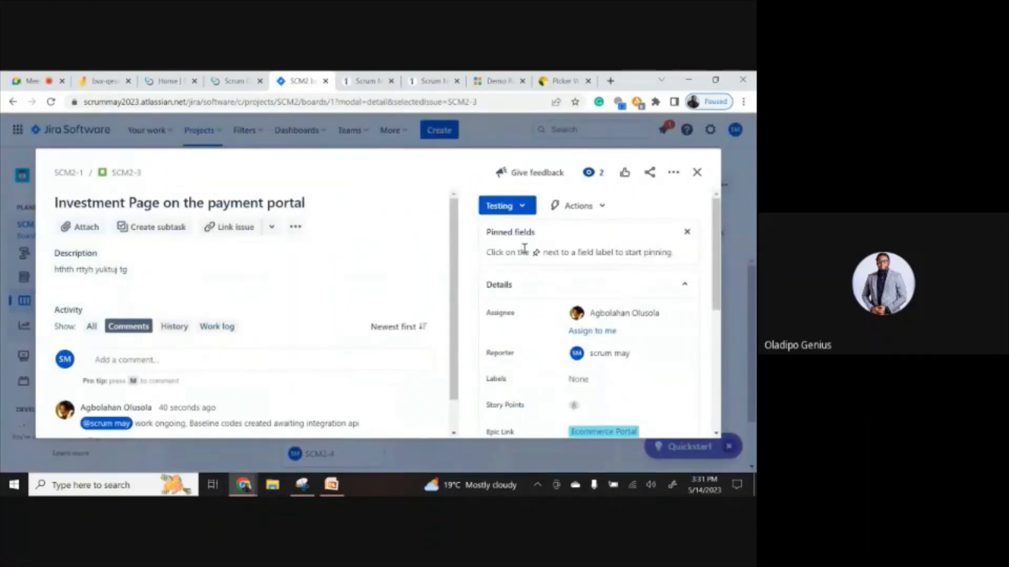
left_click(696, 172)
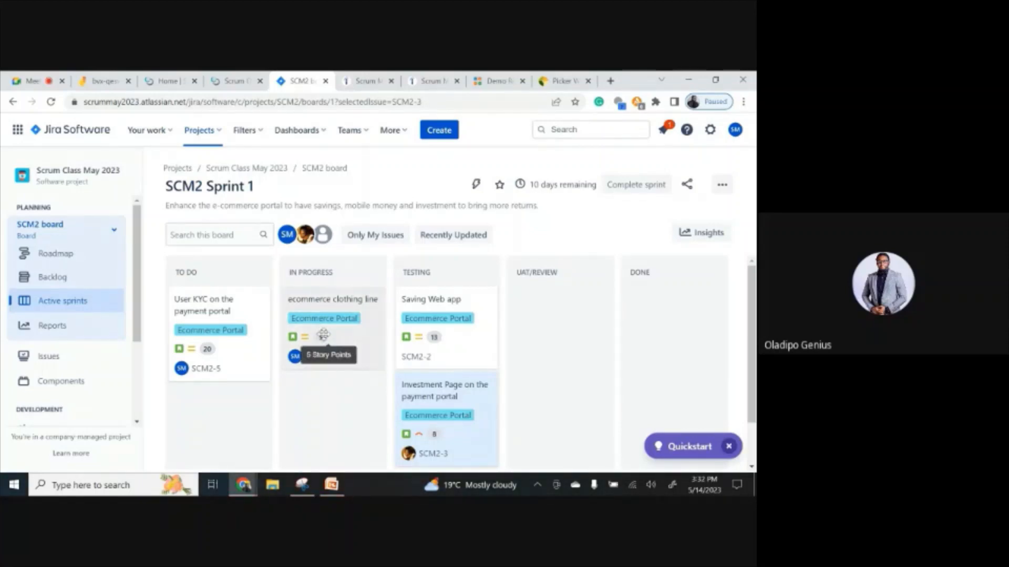
Review the details of the Saving Web app story and the comments on the Investment Page on the payment portal story.
left_click(470, 340)
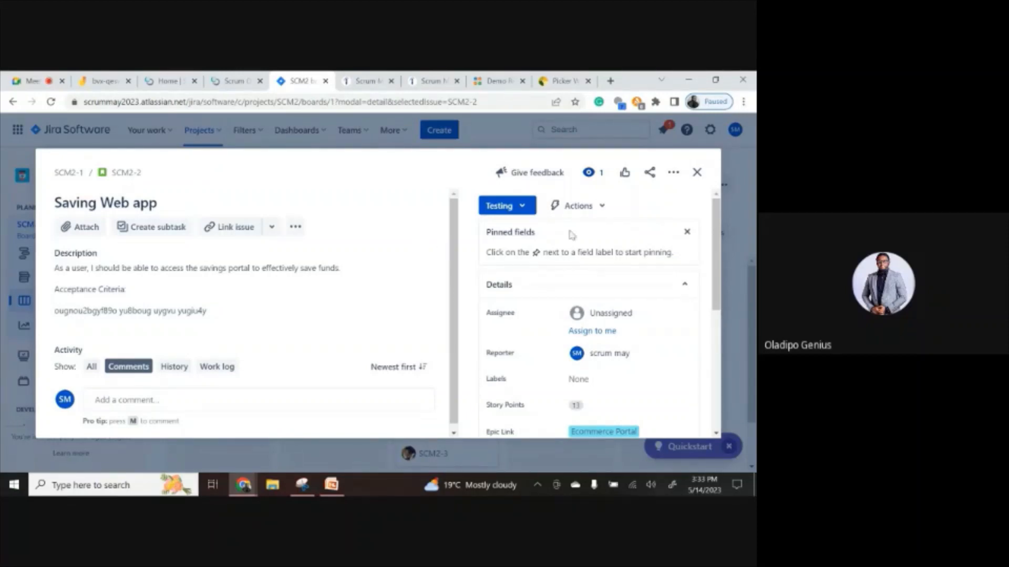
left_click(696, 173)
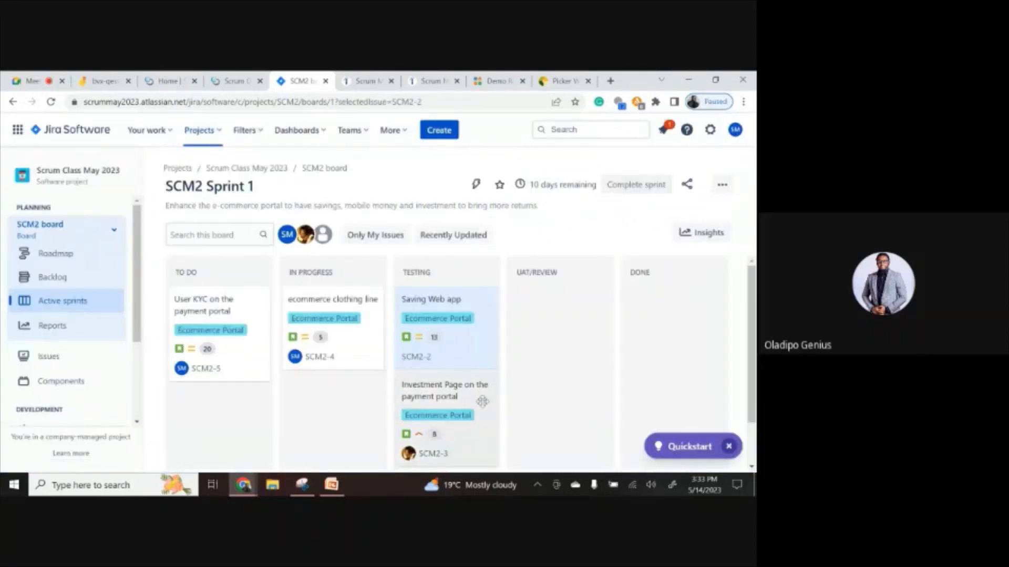
left_click(482, 393)
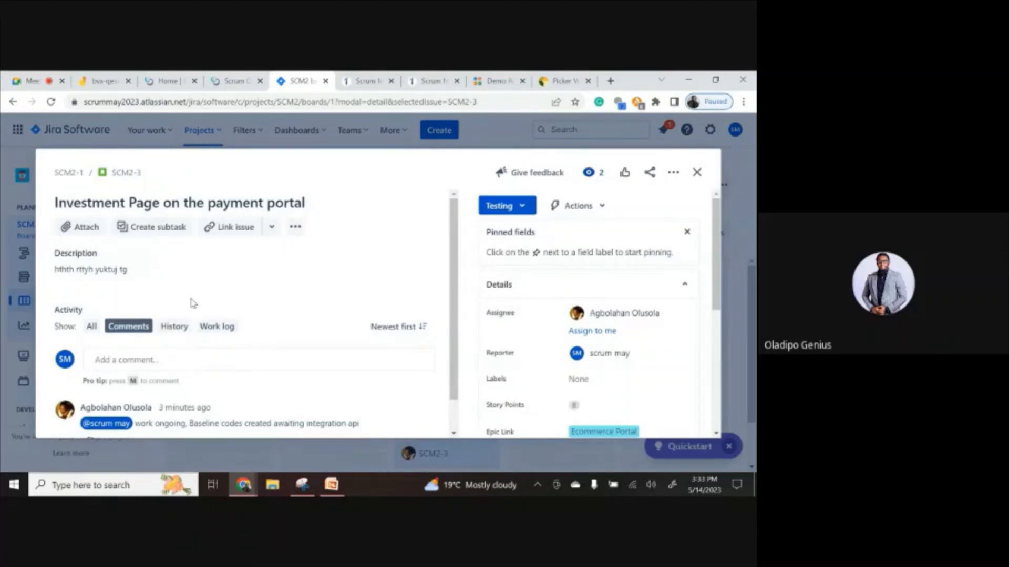
scroll(190, 305, "down", 1)
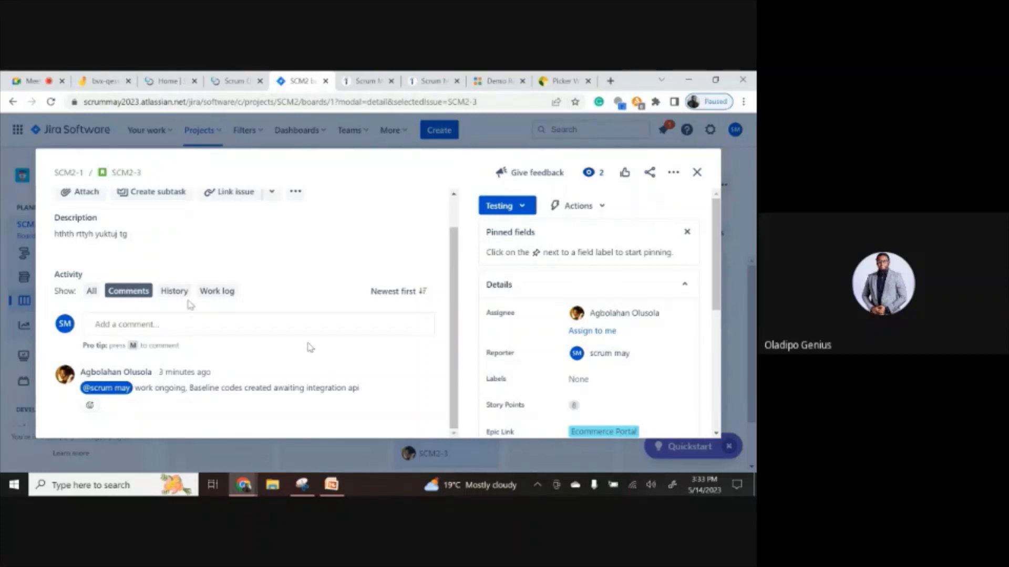
scroll(310, 347, "up", 1)
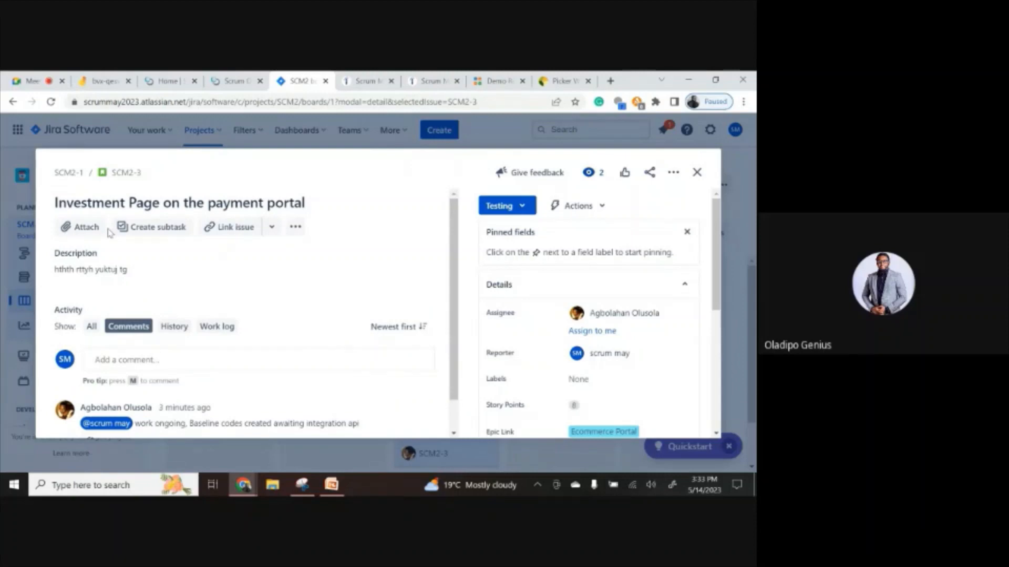
left_click(697, 173)
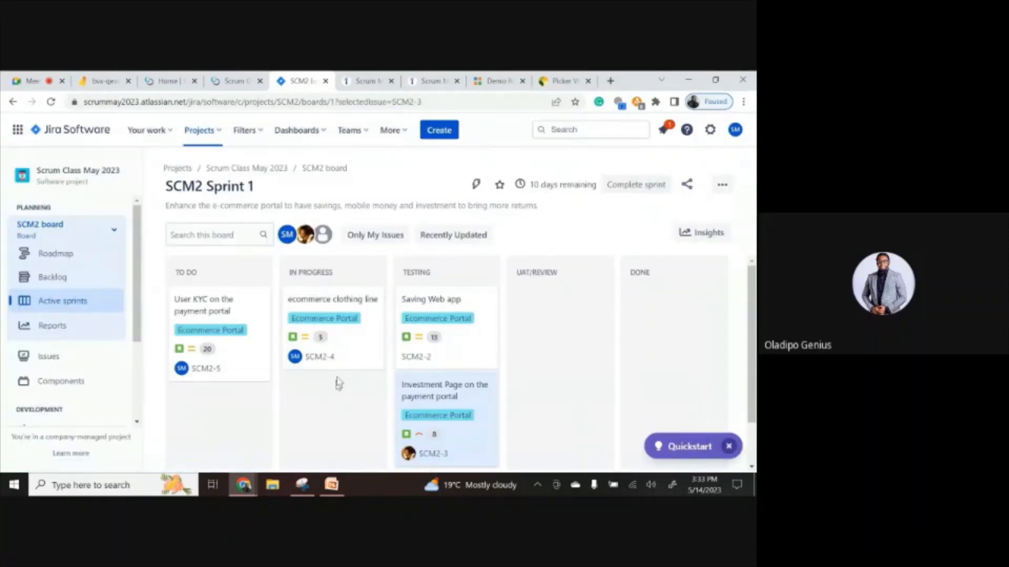
Check the assignee and details of the ecommerce clothing line story, and read the User KYC on the payment portal story.
left_click(335, 300)
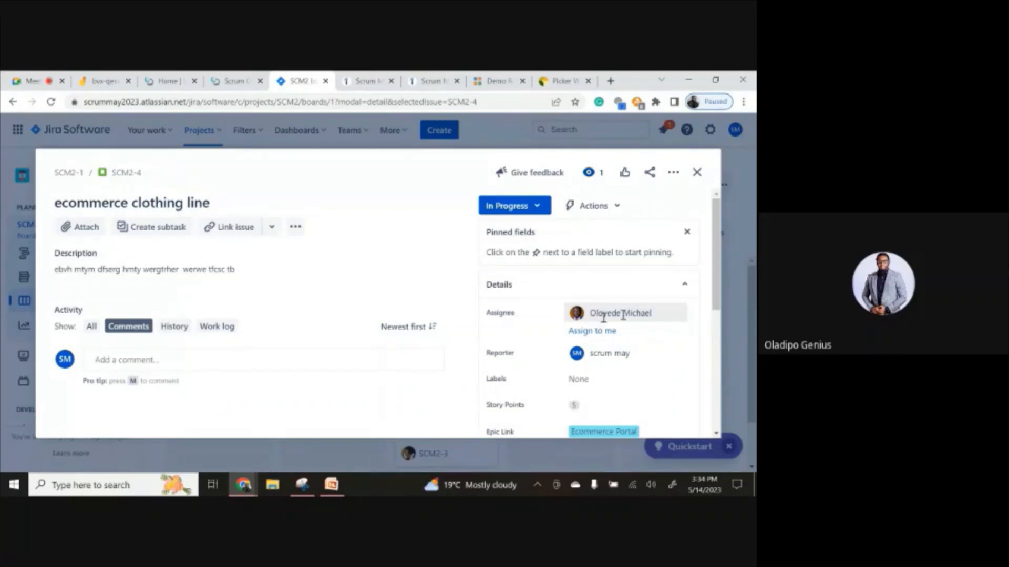
mouse_move(633, 316)
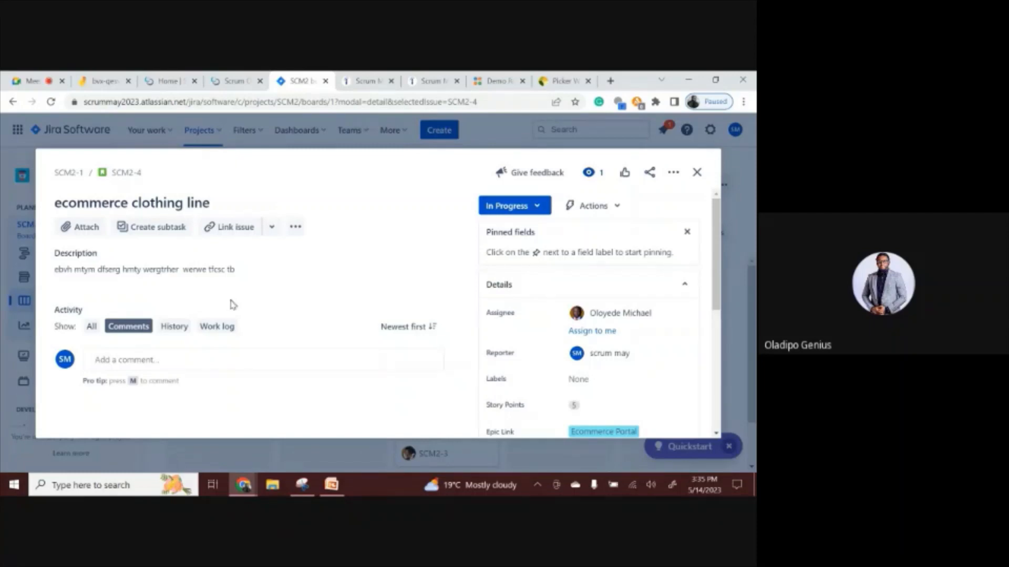
left_click(697, 174)
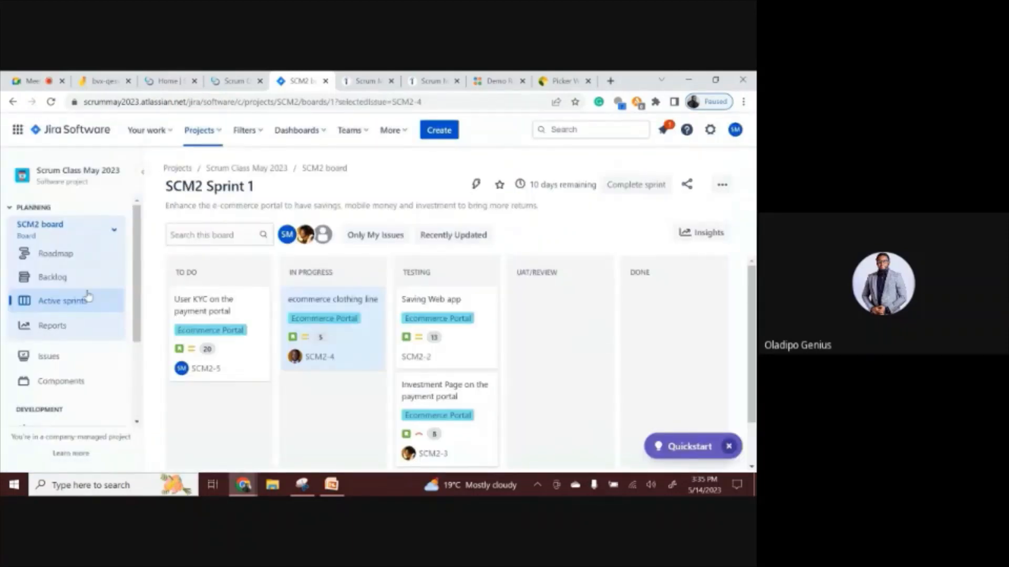
left_click(225, 302)
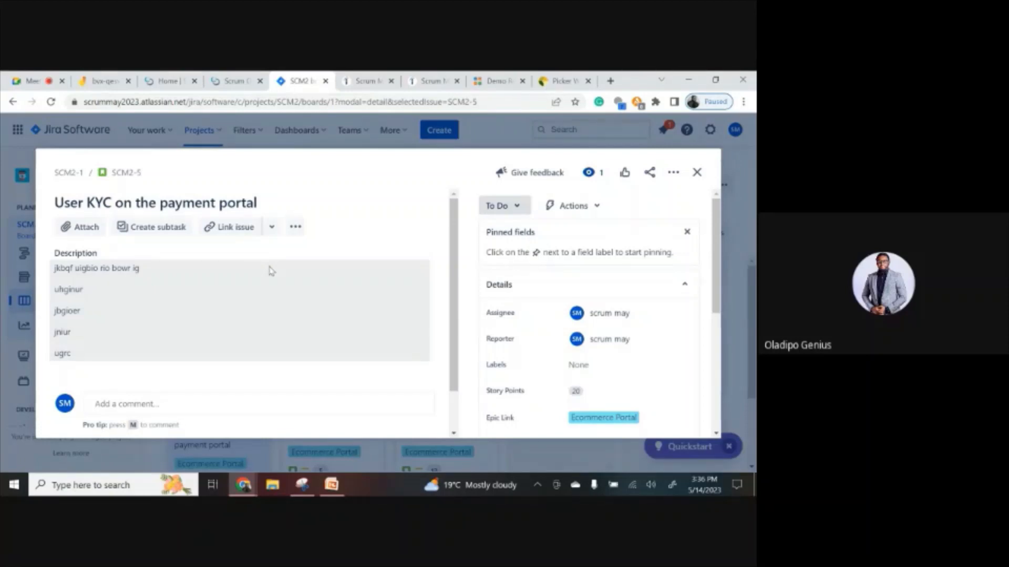
left_click(697, 172)
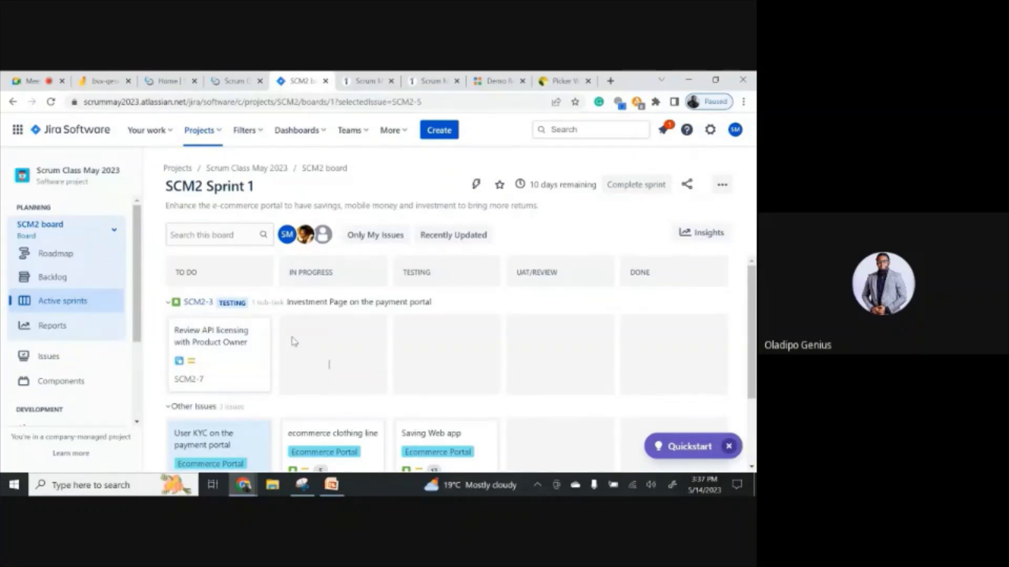
Set the status of the ecommerce clothing line story to UAT/Review and close its details.
scroll(294, 342, "down", 2)
scroll(294, 342, "up", 2)
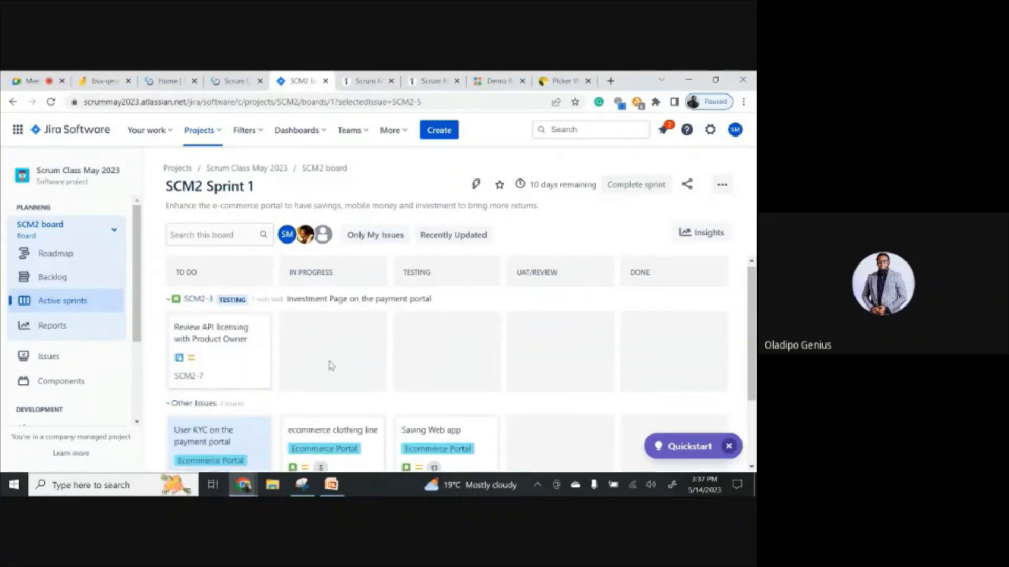
scroll(326, 362, "down", 2)
scroll(329, 363, "down", 1)
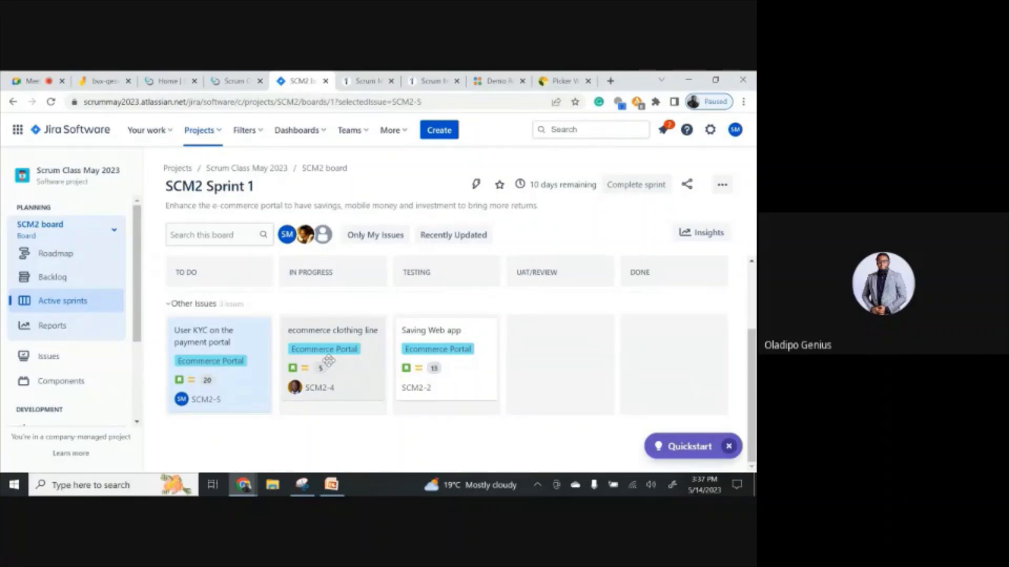
scroll(452, 375, "up", 2)
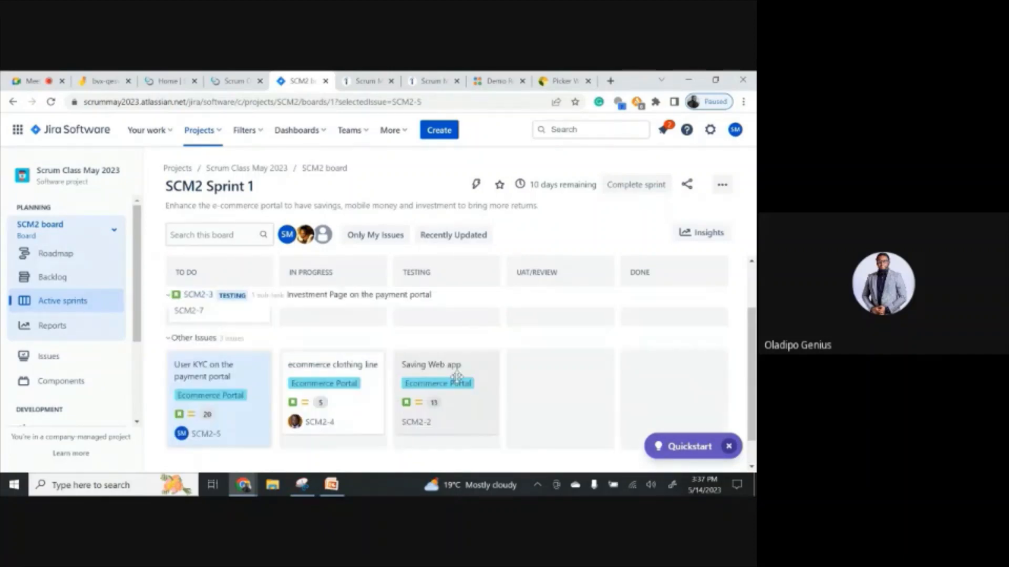
scroll(421, 391, "down", 1)
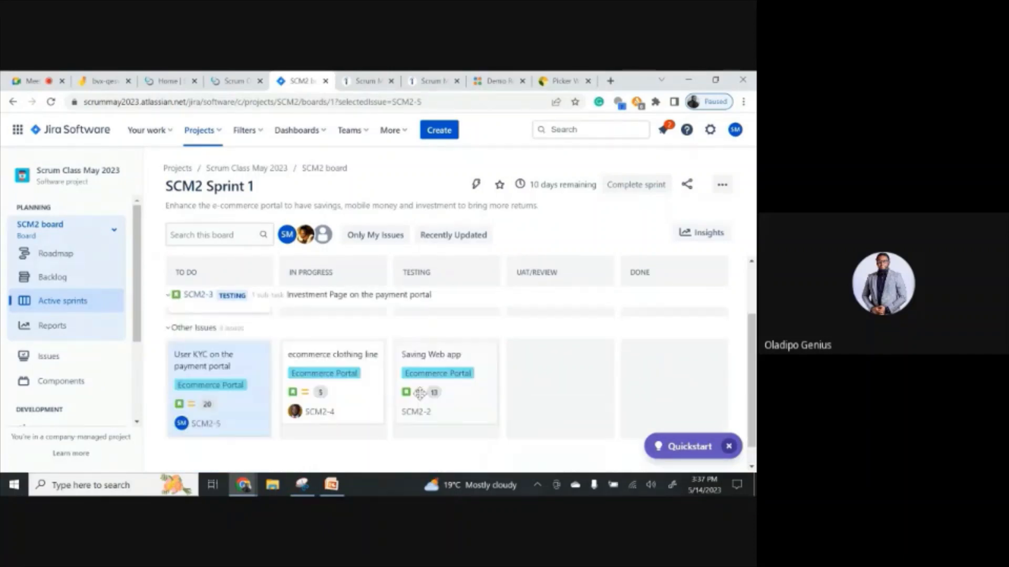
left_click(358, 399)
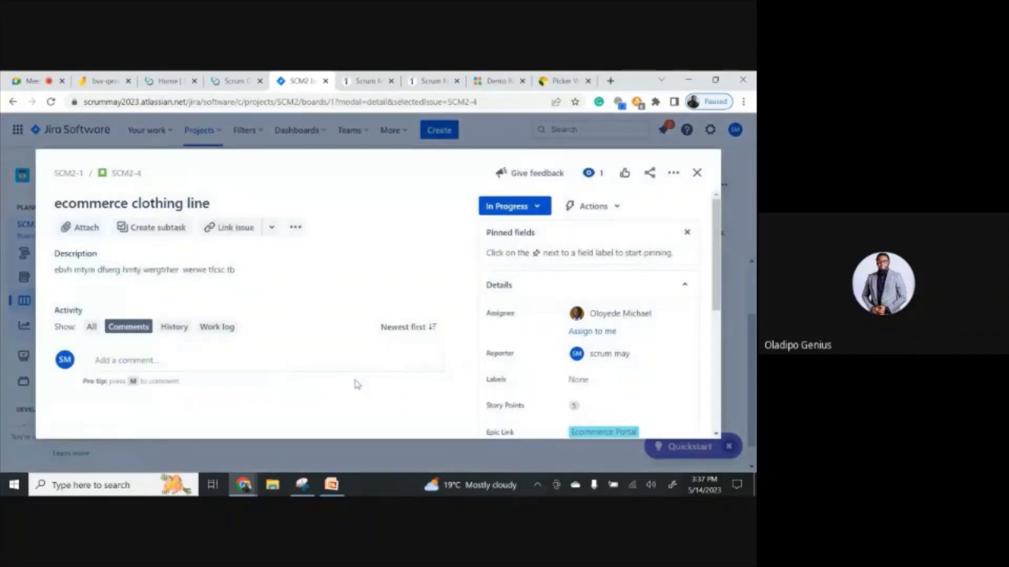
left_click(542, 208)
left_click(507, 263)
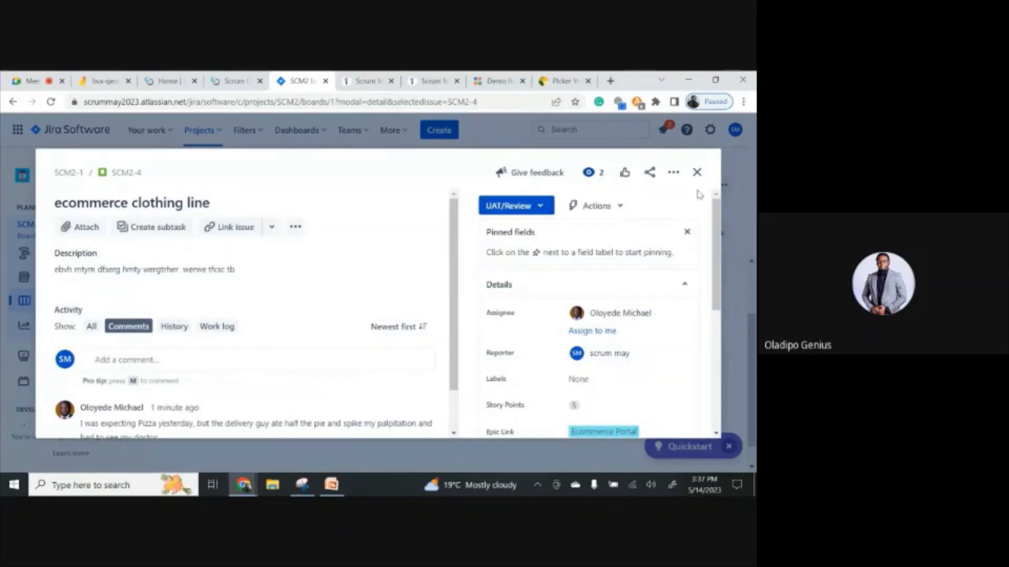
left_click(697, 173)
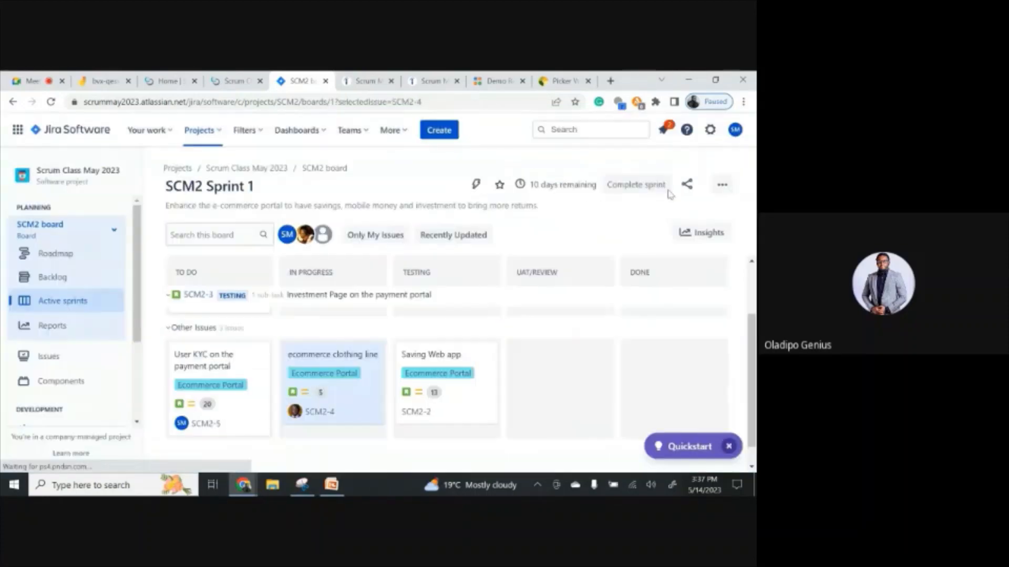
Change the status of the Saving Web app story to UAT/Review and return to the board.
left_click(458, 396)
left_click(524, 208)
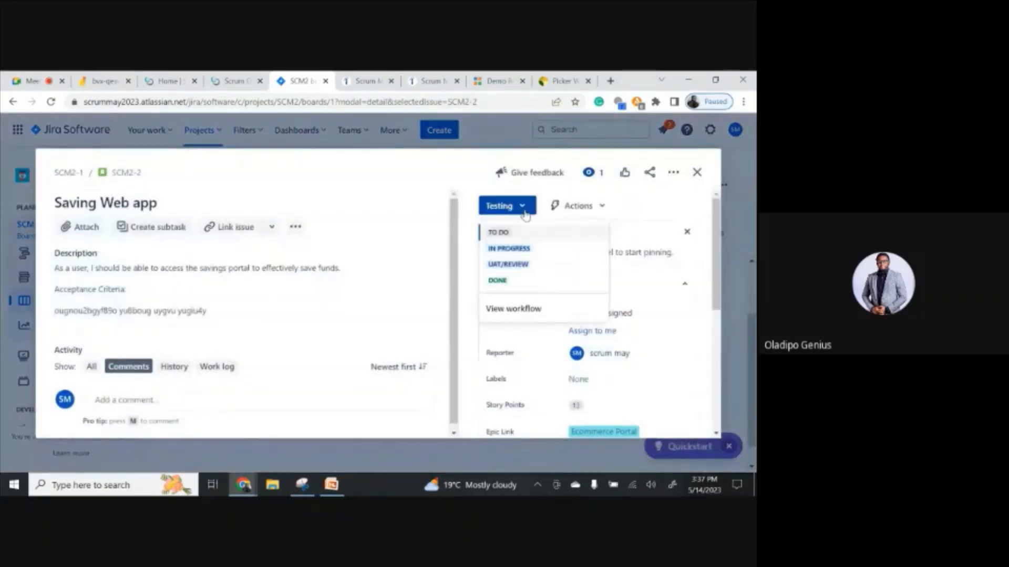
left_click(517, 264)
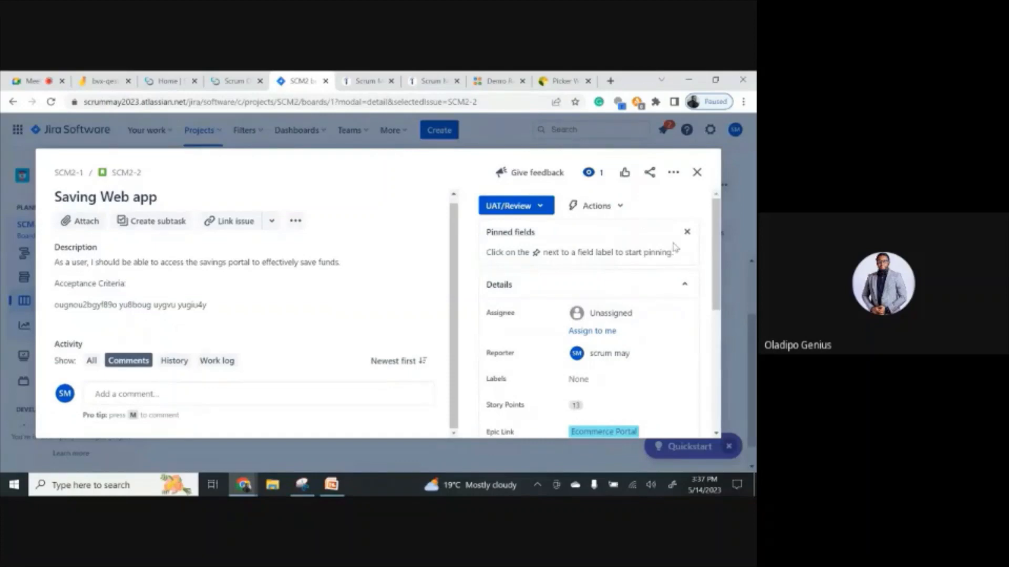
left_click(697, 172)
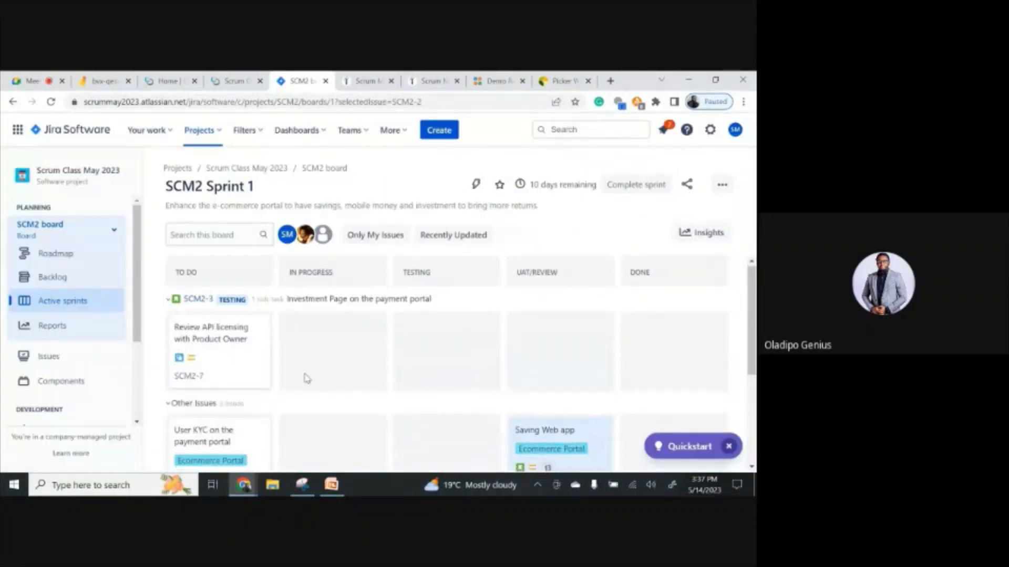
Set the status of the Review API licensing with Product Owner subtask to UAT/Review and close its details.
scroll(307, 378, "down", 2)
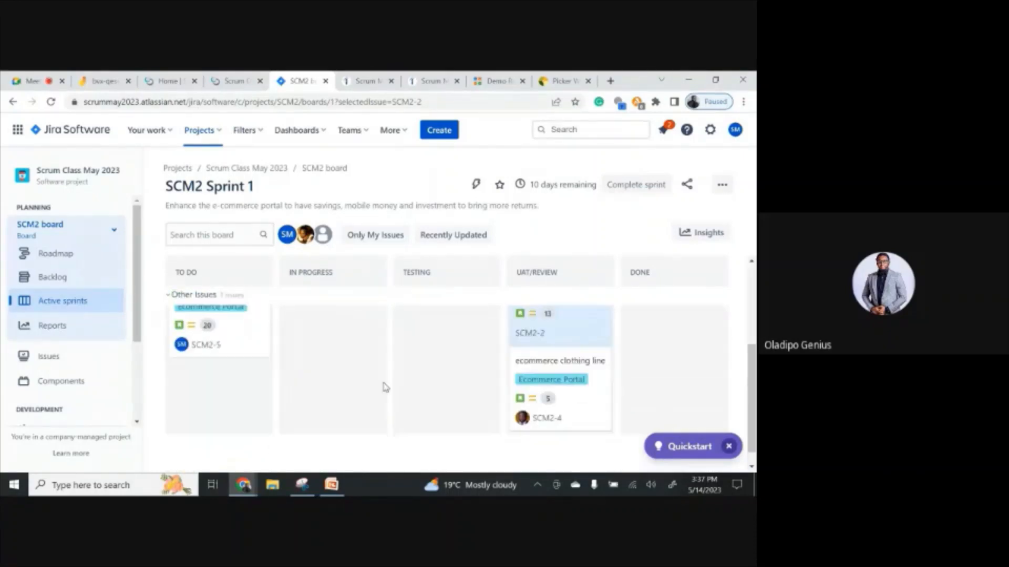
left_click(231, 342)
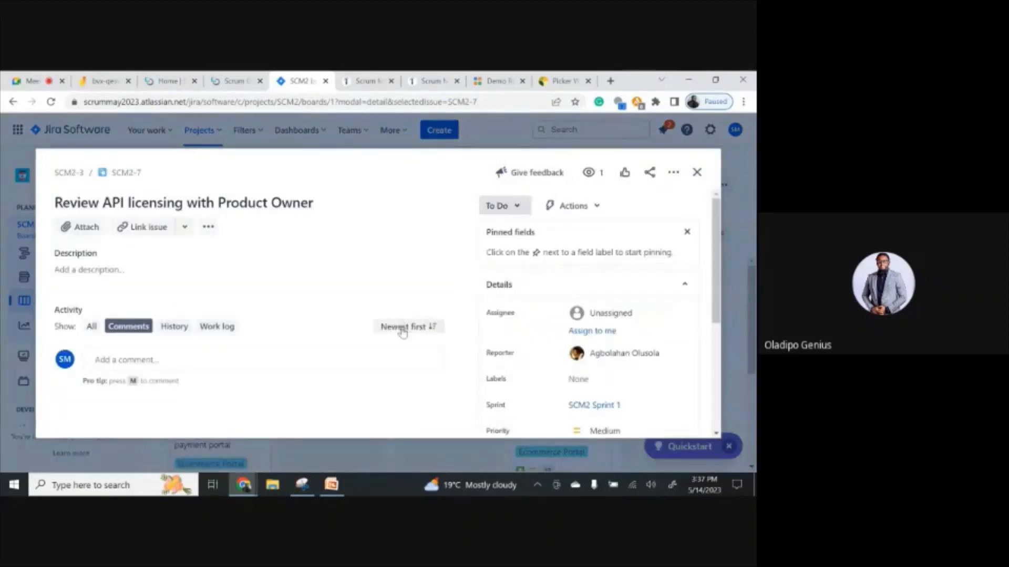
left_click(515, 207)
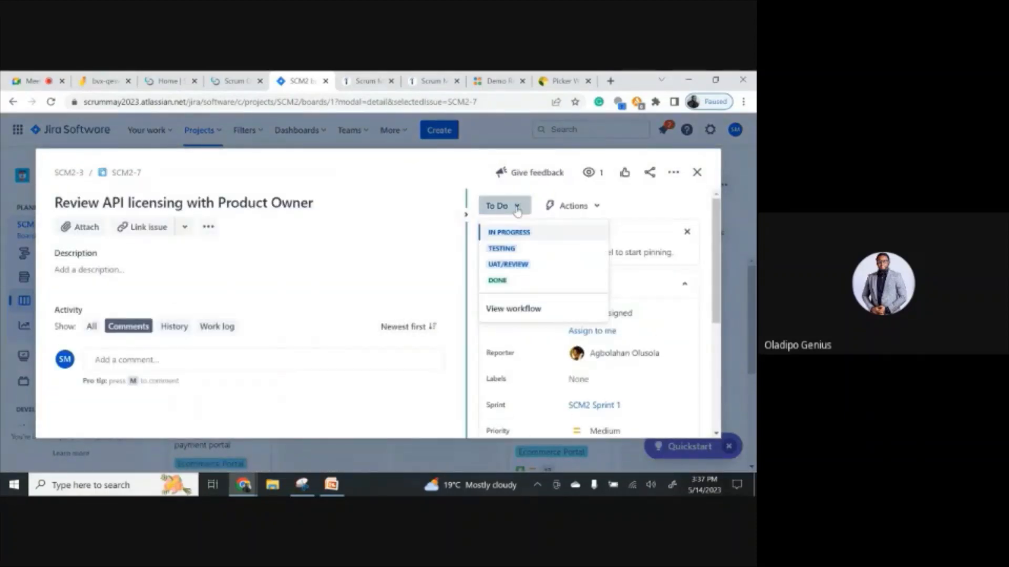
left_click(509, 265)
left_click(697, 172)
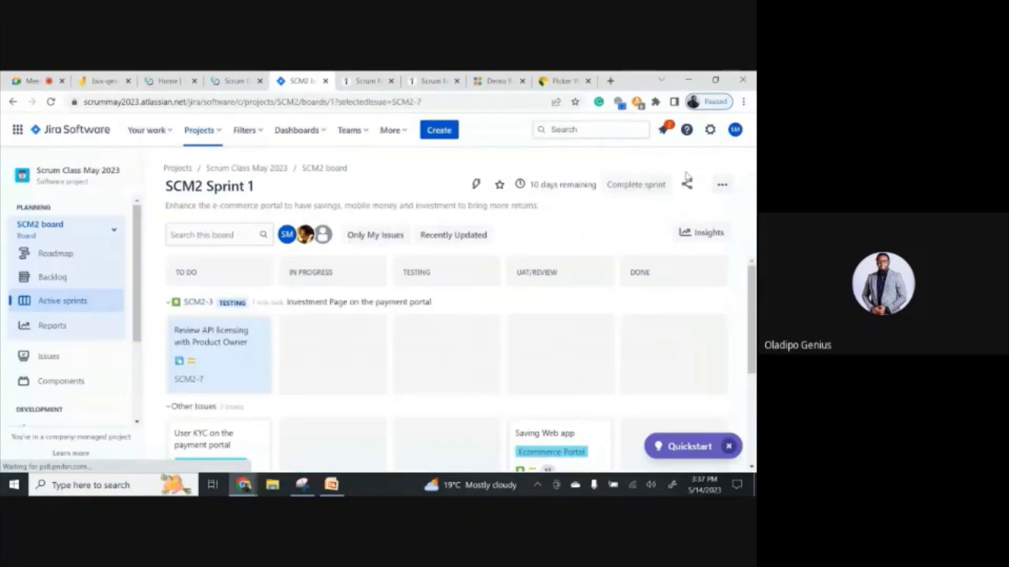
Set the status of the User KYC on the payment portal story to In Progress and close its details.
scroll(229, 433, "down", 2)
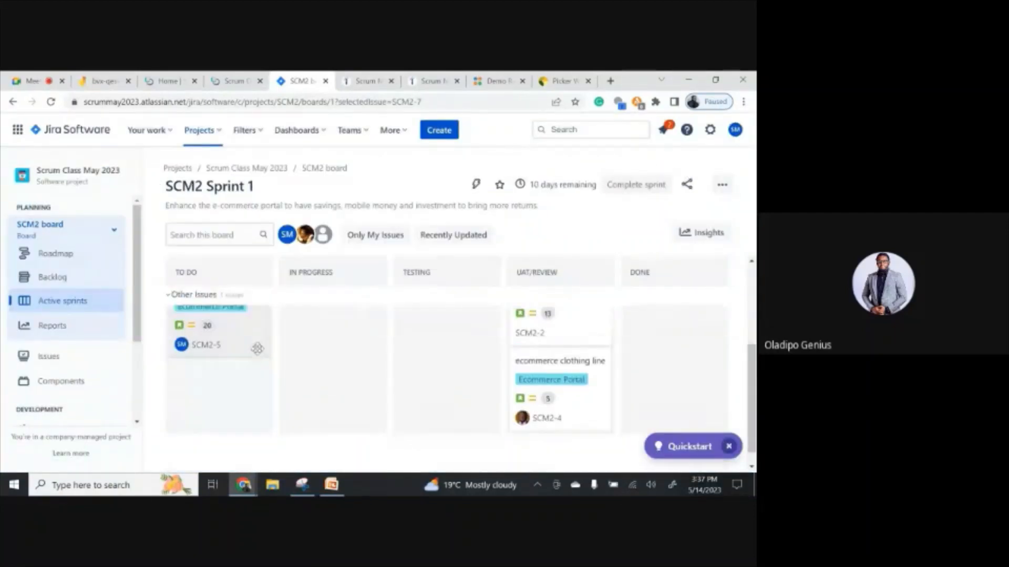
scroll(255, 382, "up", 1)
left_click(255, 382)
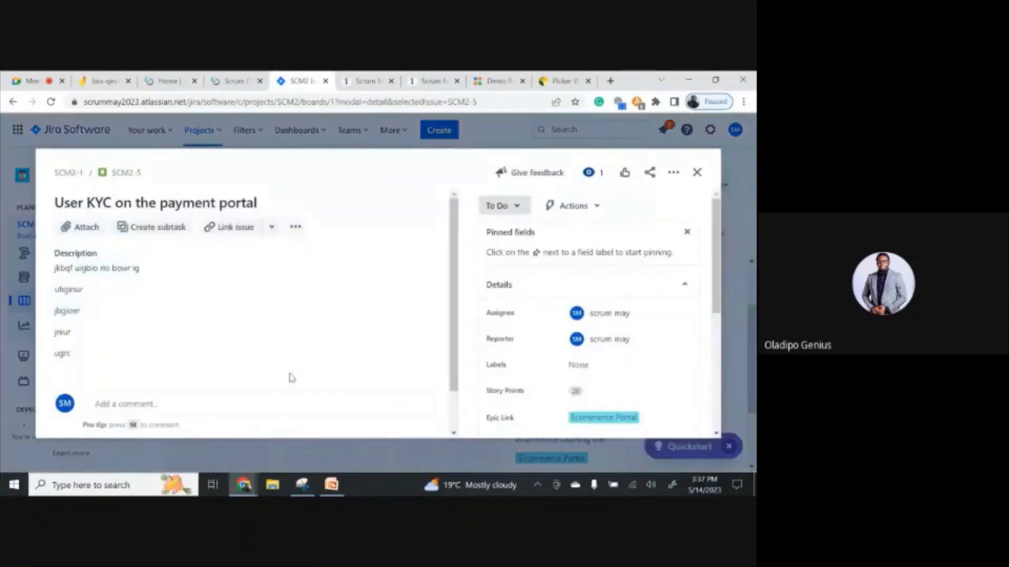
left_click(520, 208)
left_click(523, 249)
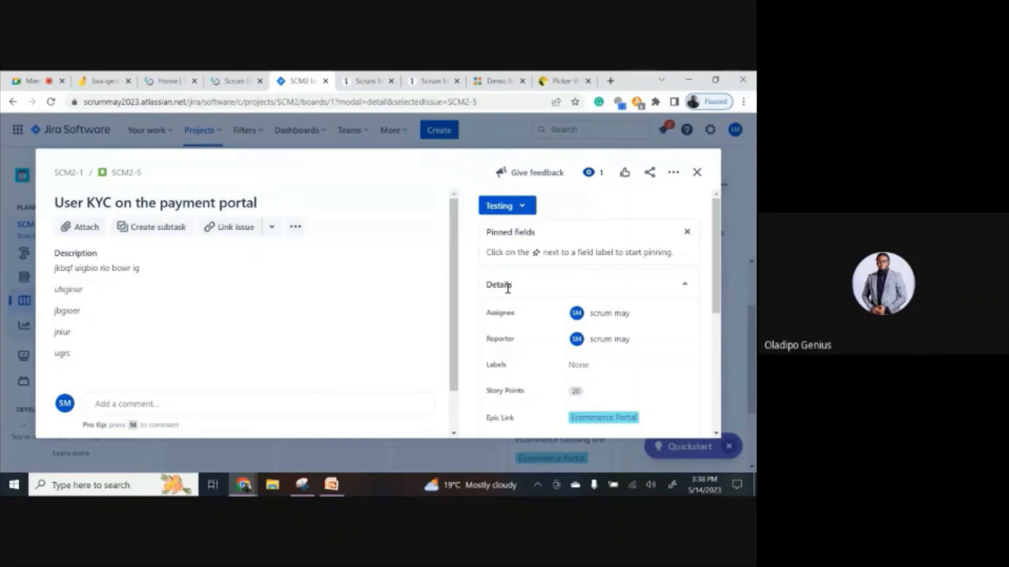
left_click(520, 212)
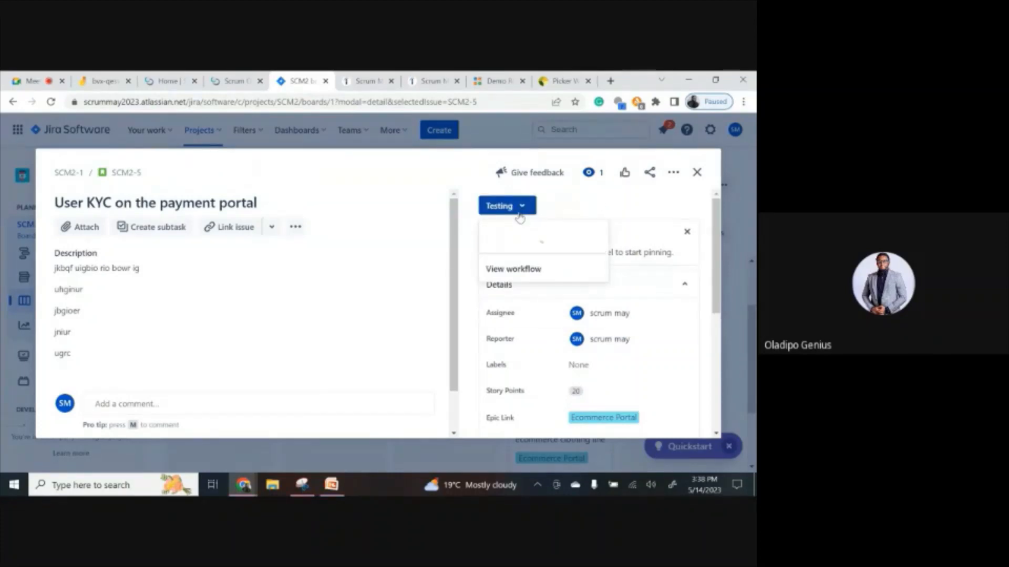
left_click(520, 248)
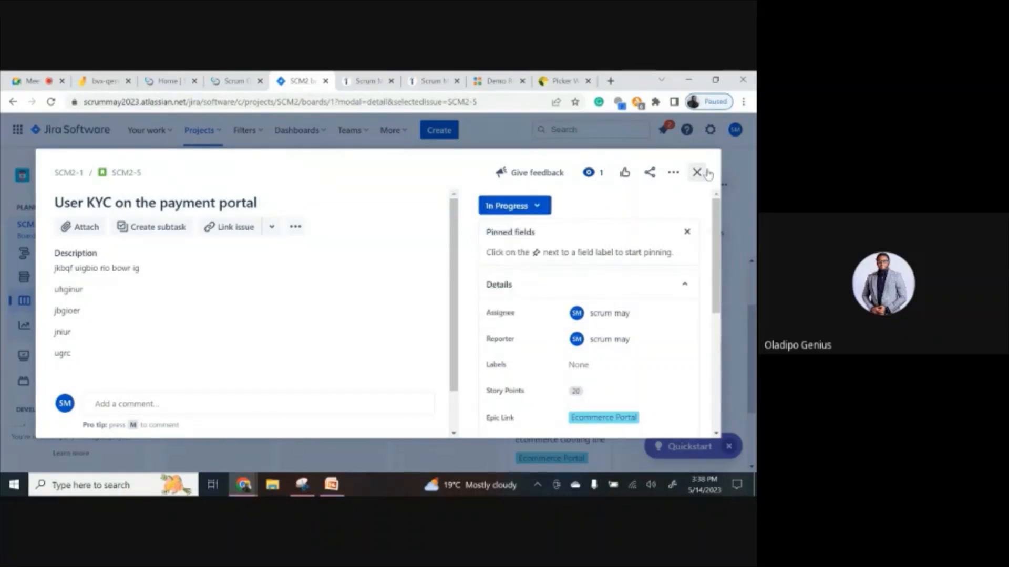
left_click(696, 172)
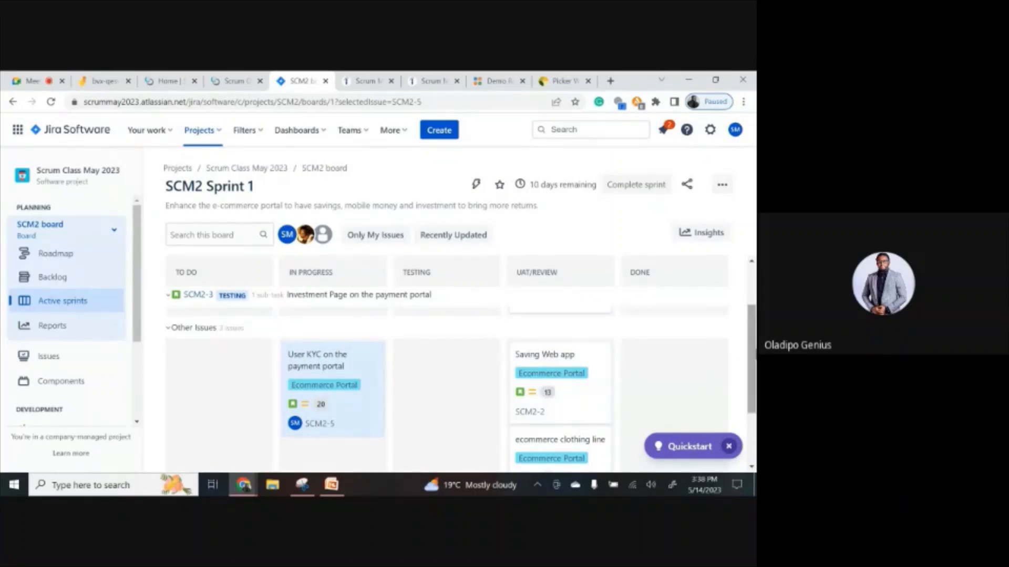
scroll(750, 362, "down", 3)
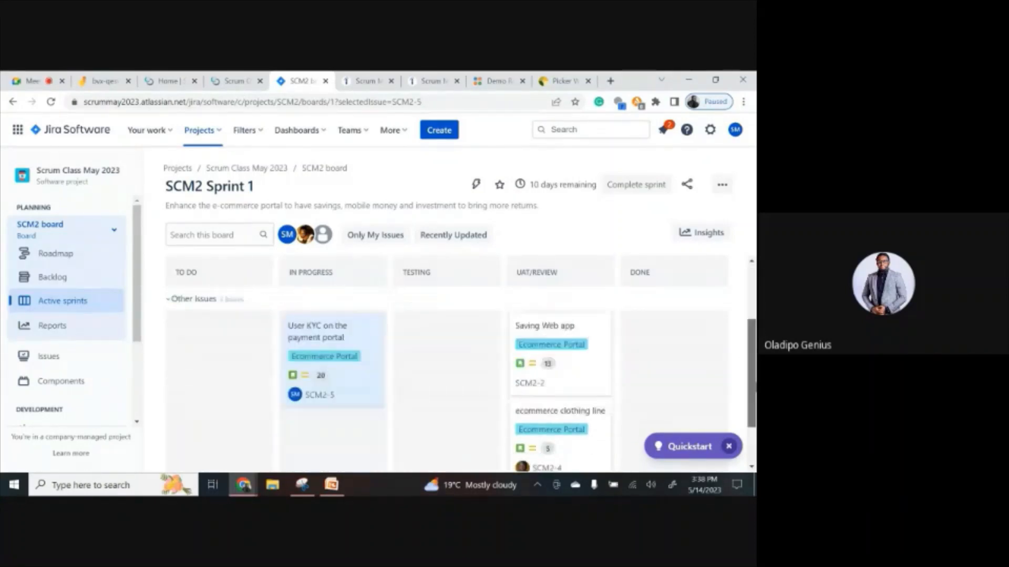
scroll(751, 363, "up", 3)
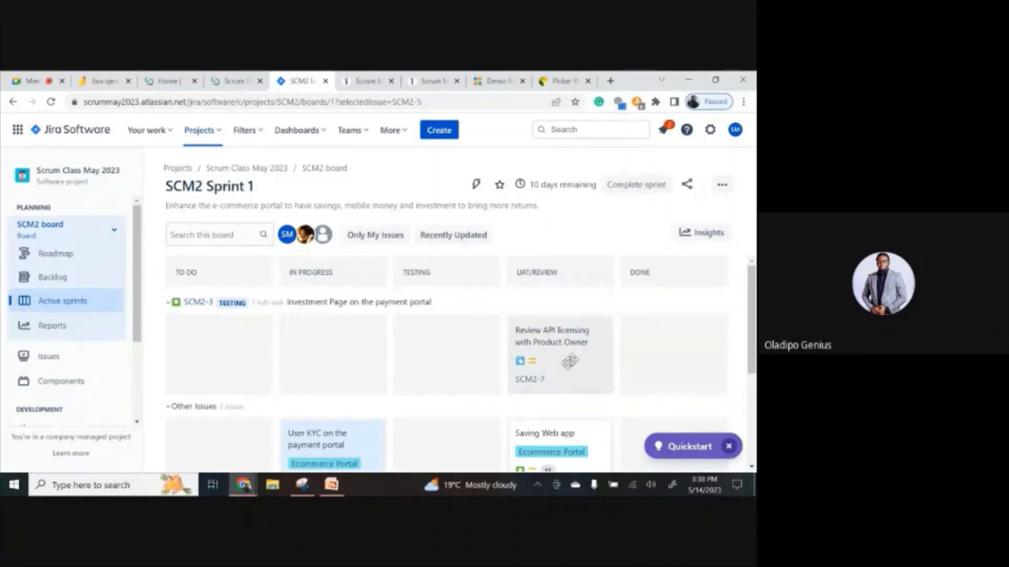
left_click(569, 361)
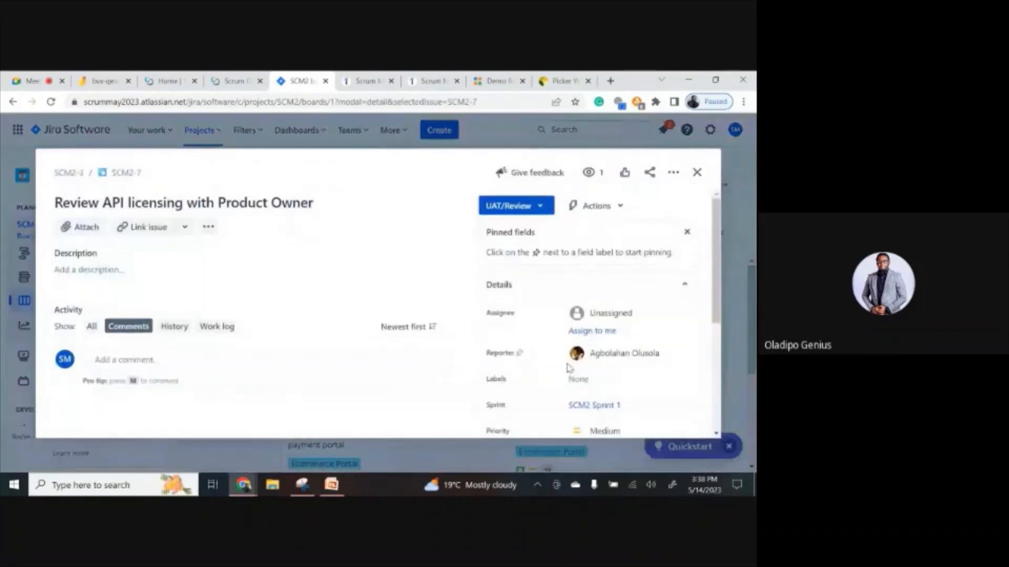
left_click(545, 210)
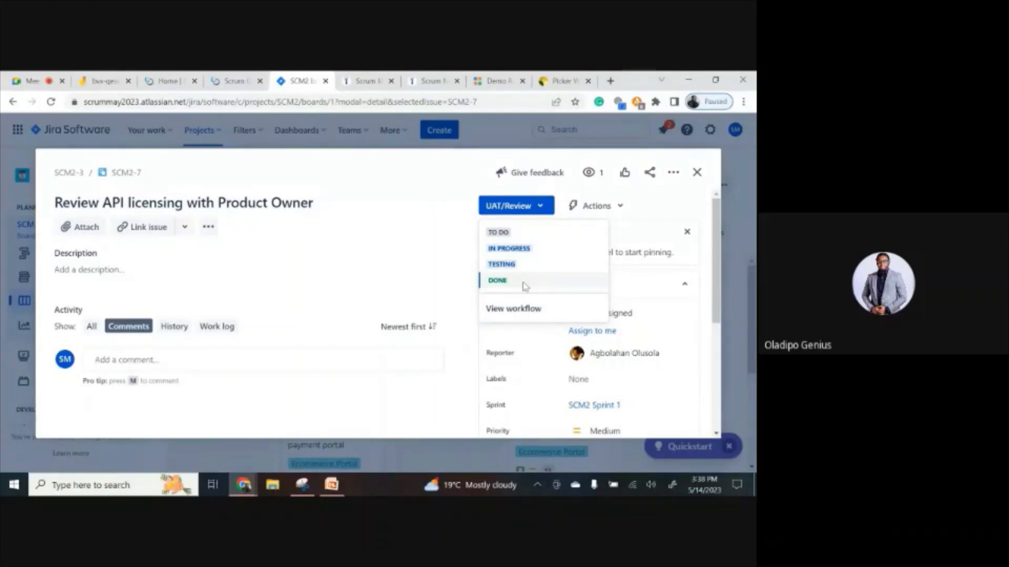
left_click(697, 172)
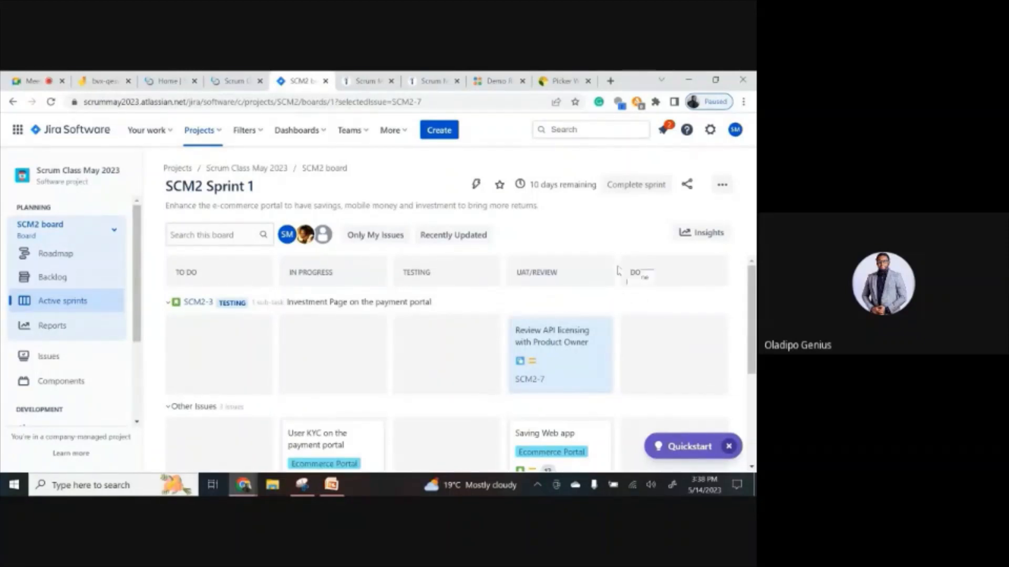
Set the status of the Review API licensing with Product Owner subtask to Done and close its details.
left_click(583, 335)
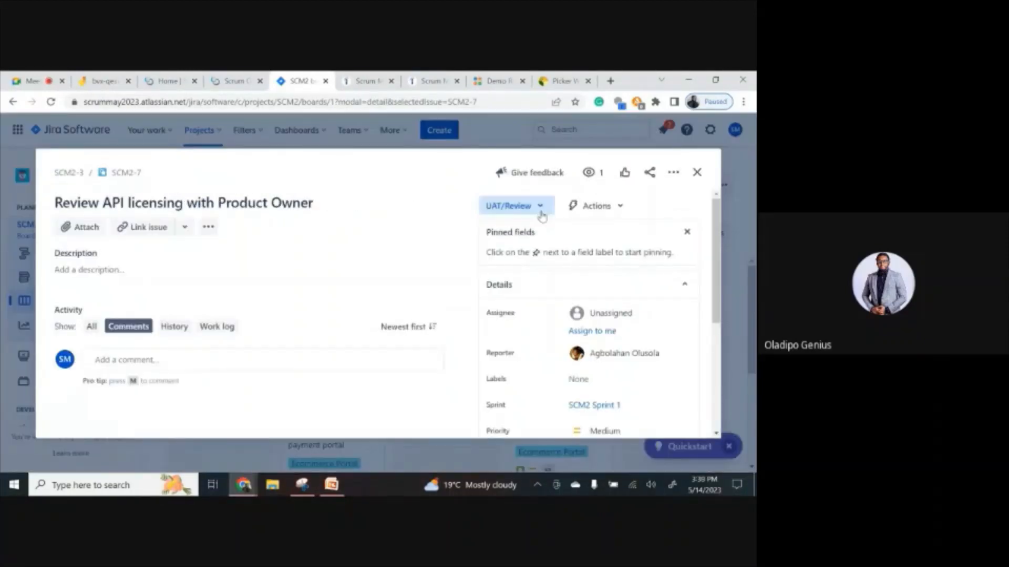
left_click(540, 206)
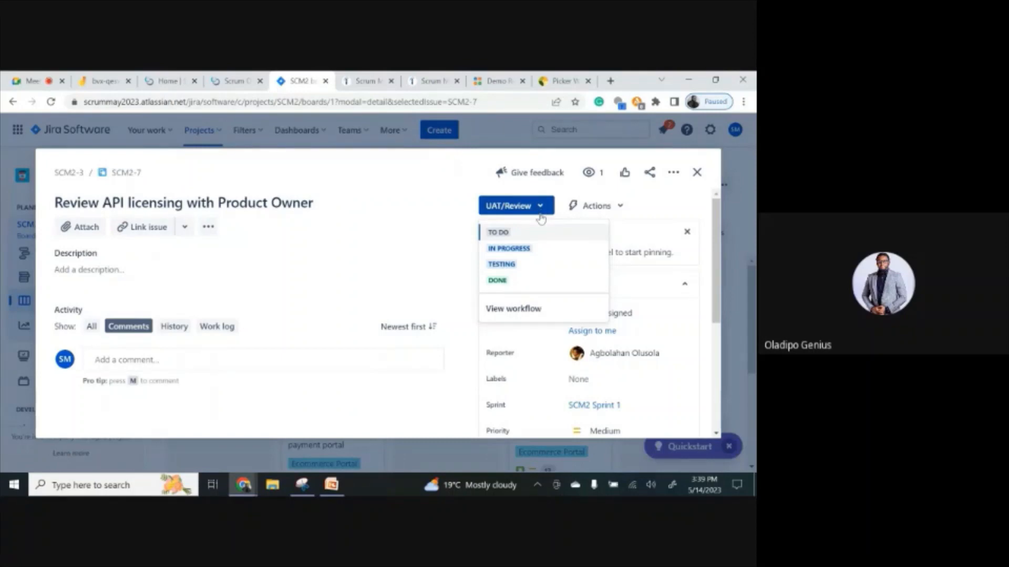
left_click(527, 285)
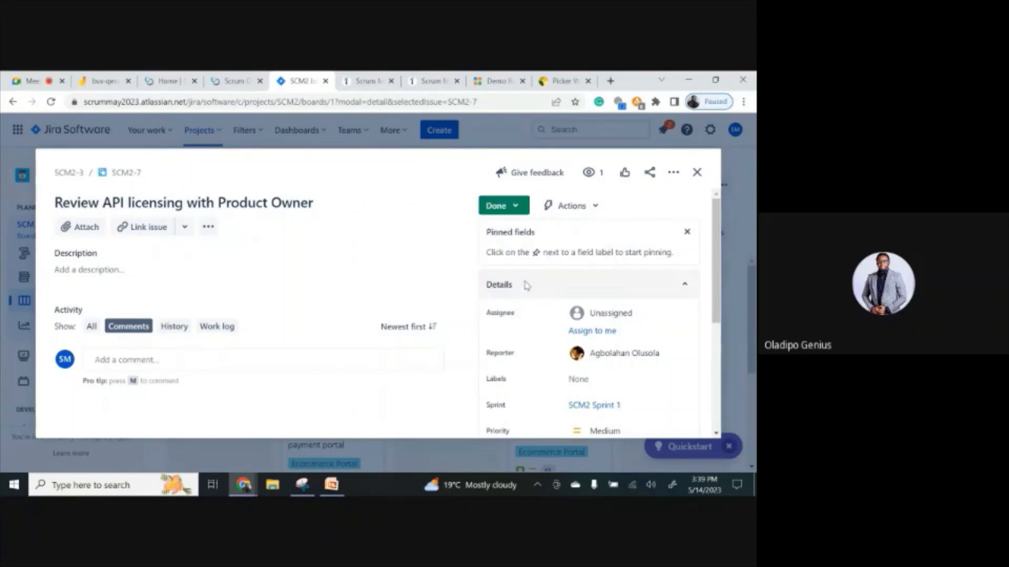
left_click(697, 172)
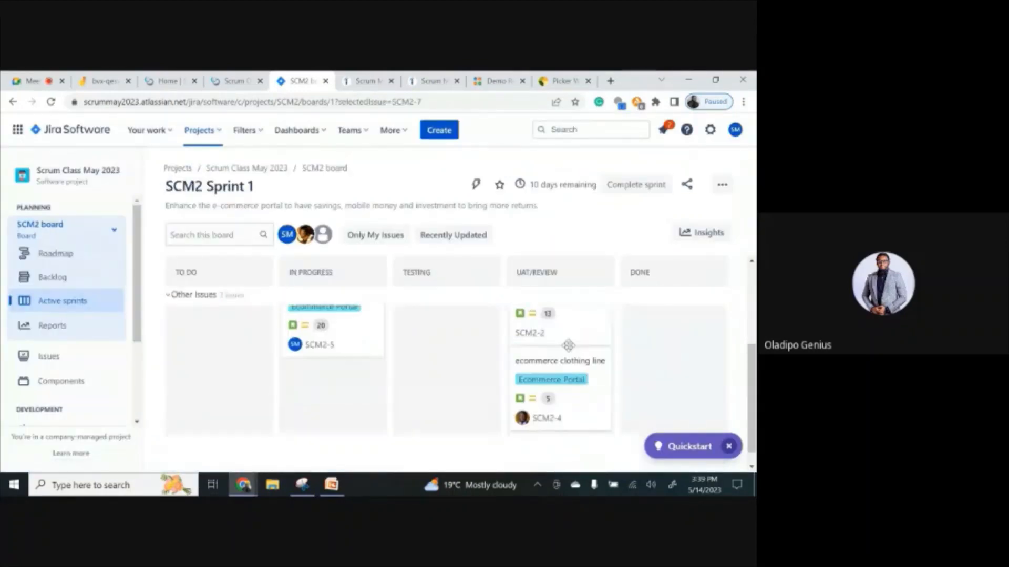
Change the status of the Saving Web app story to Done and return to the board.
left_click(589, 314)
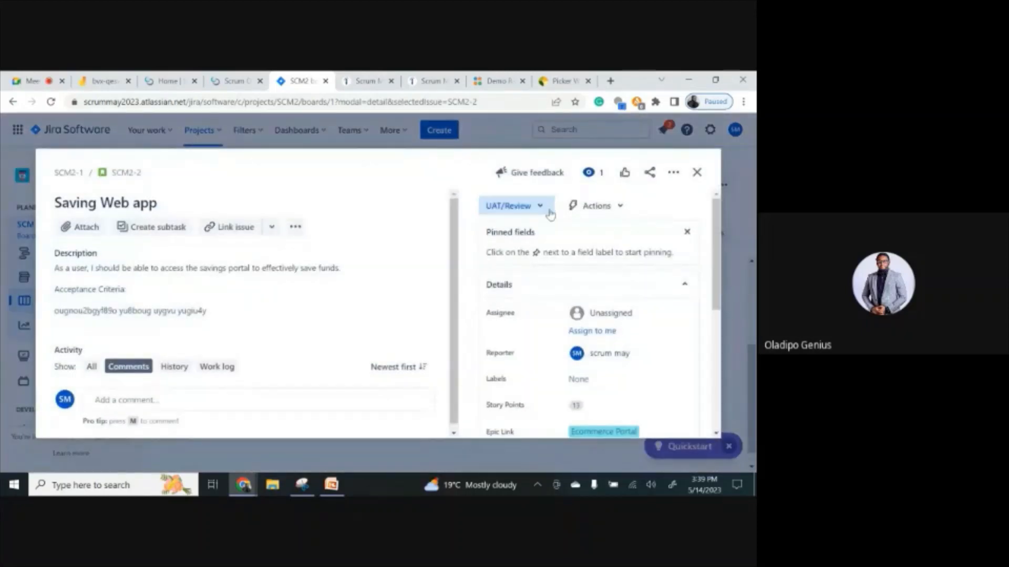
left_click(547, 210)
left_click(531, 279)
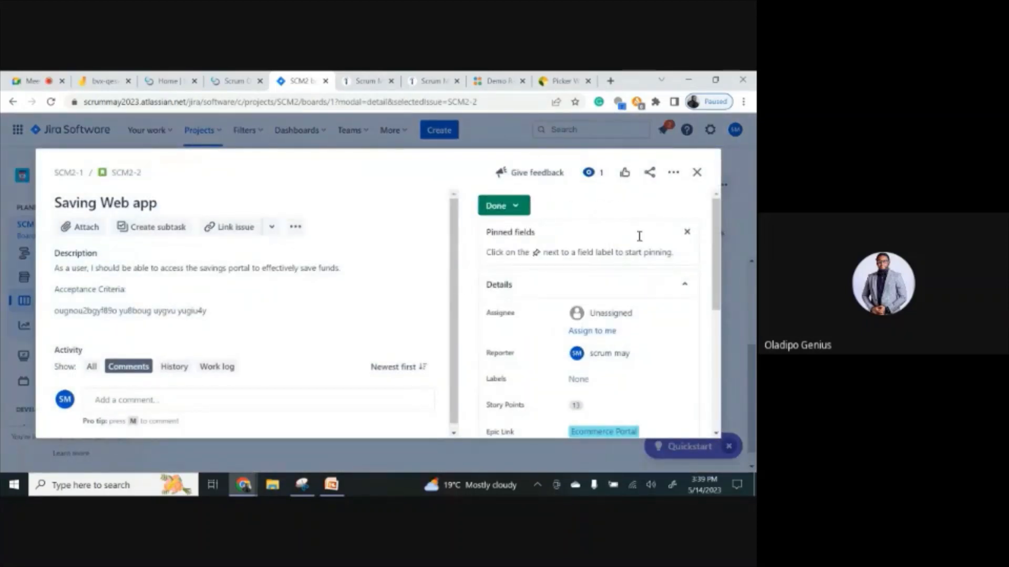
left_click(696, 173)
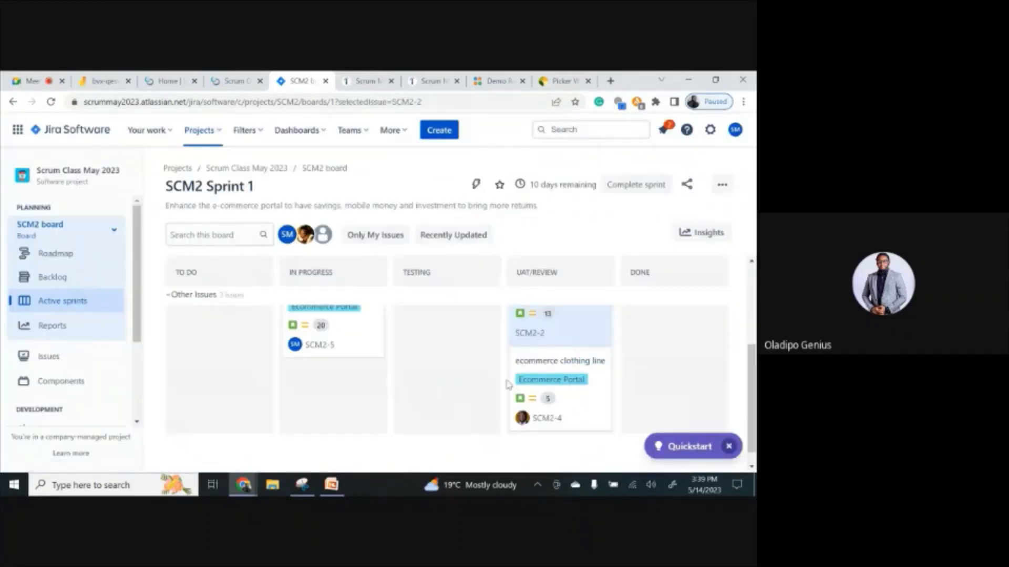
Mark the ecommerce clothing line story as Done and close its details.
left_click(590, 363)
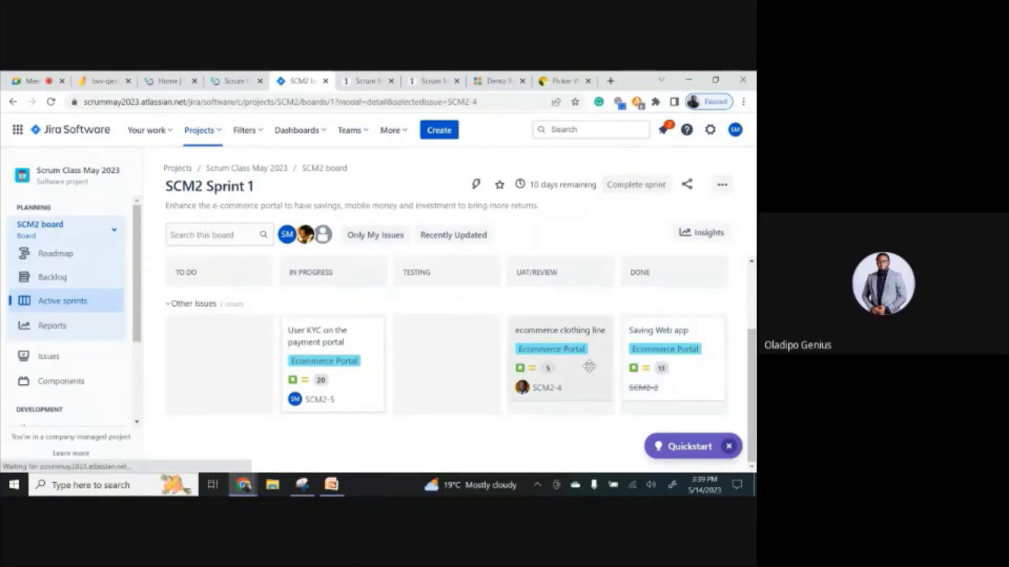
left_click(590, 367)
left_click(543, 206)
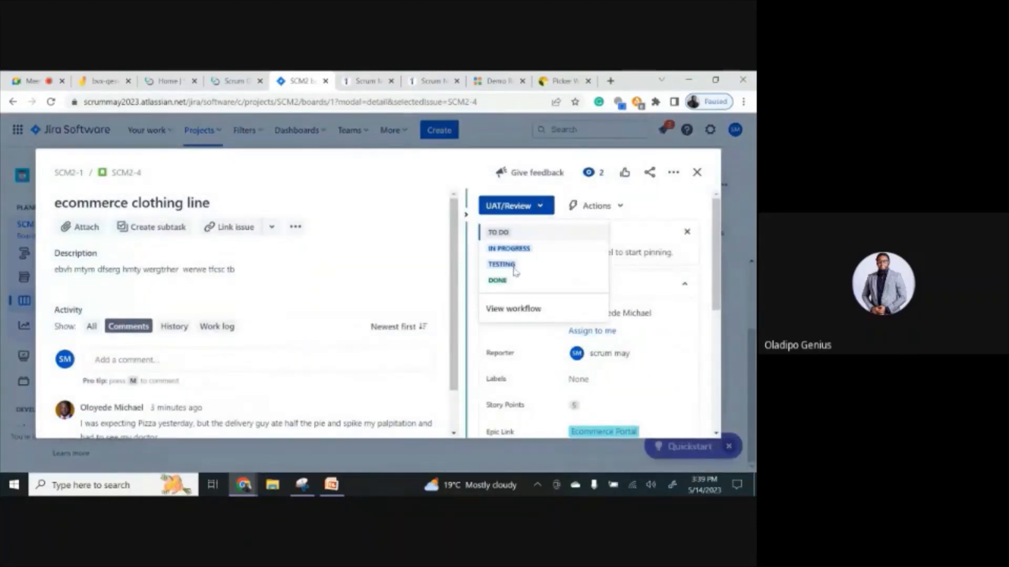
left_click(496, 278)
left_click(698, 175)
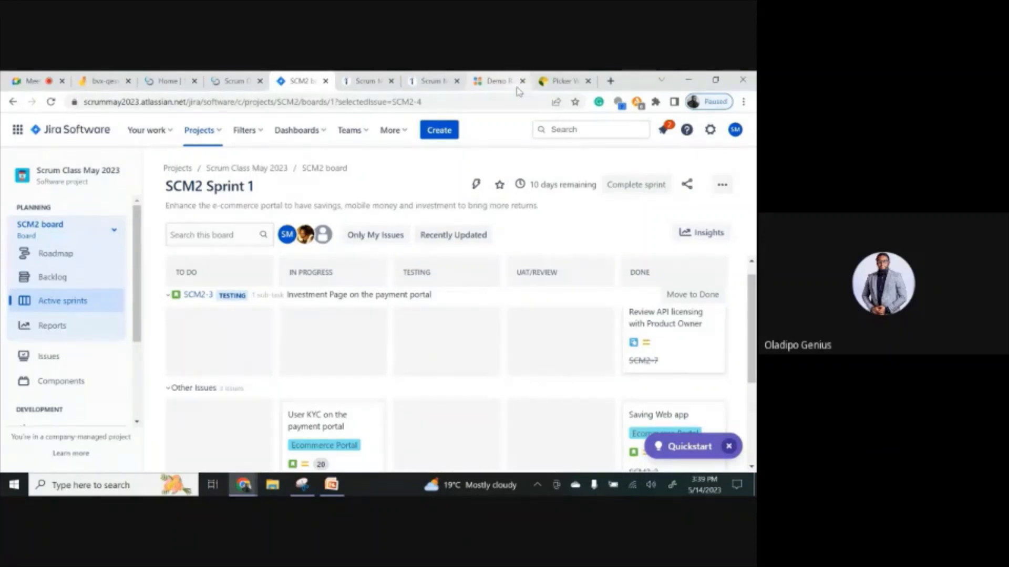
left_click(494, 89)
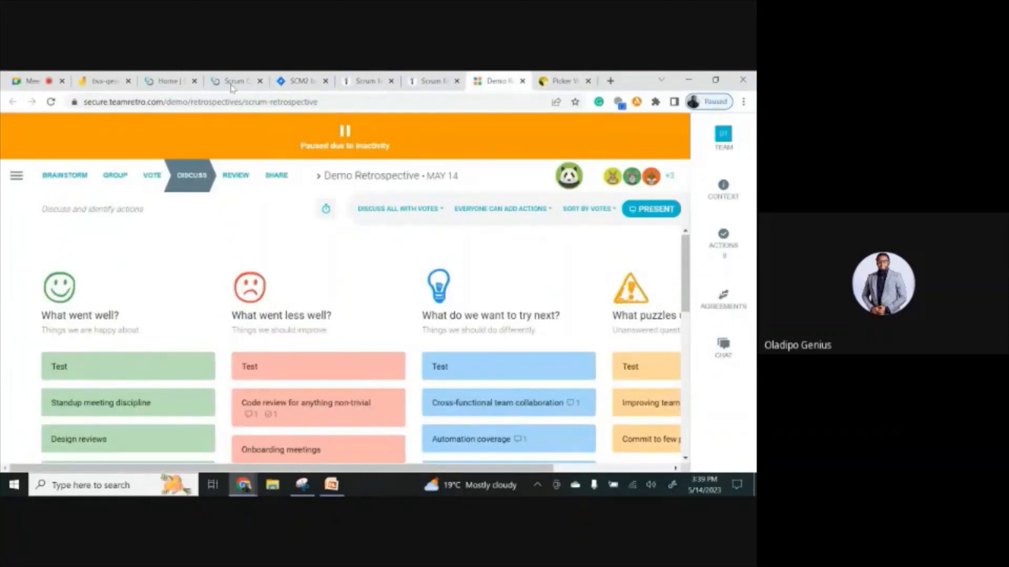
left_click(300, 81)
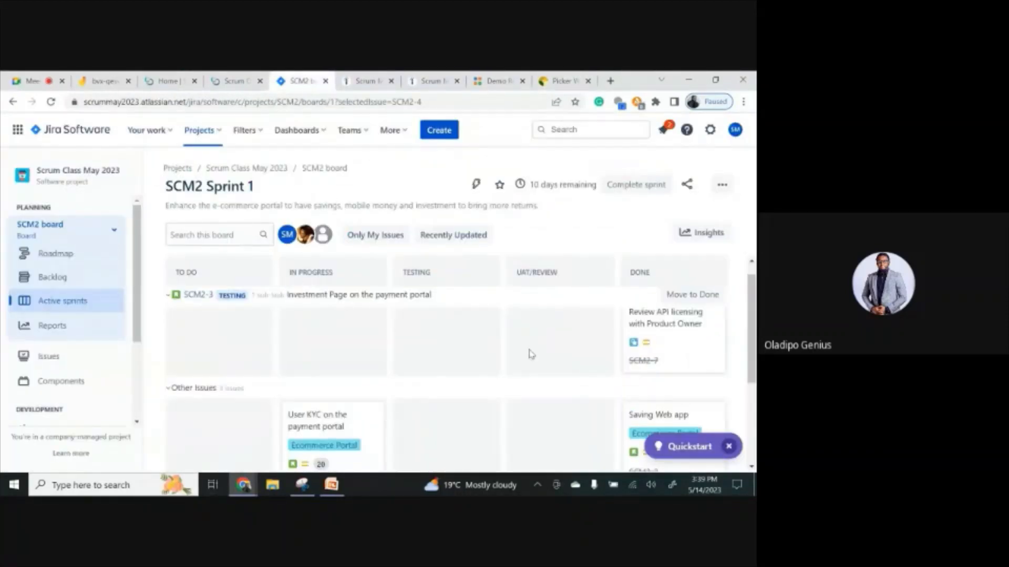
left_click_drag(753, 324, 755, 346)
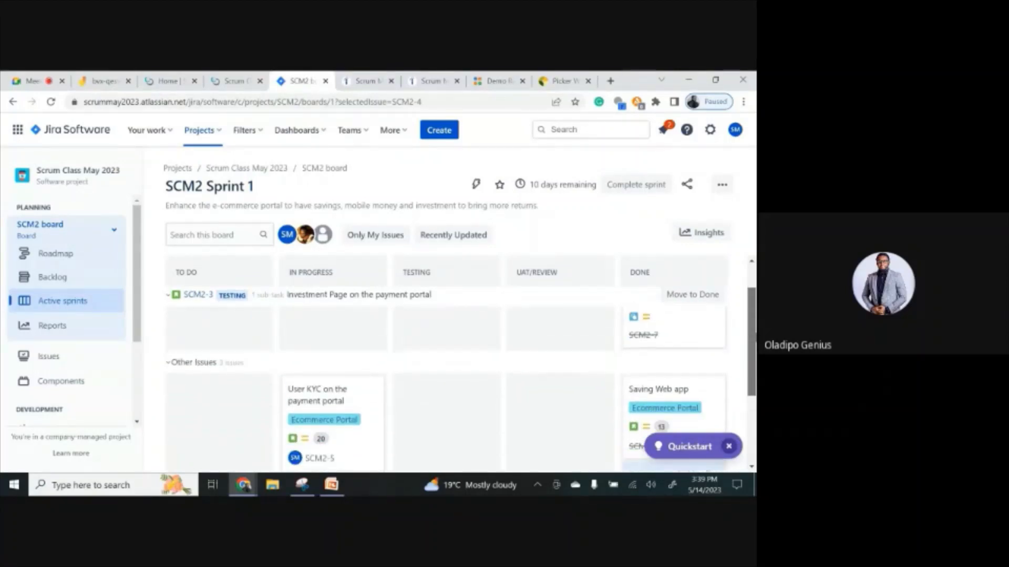
scroll(418, 352, "down", 2)
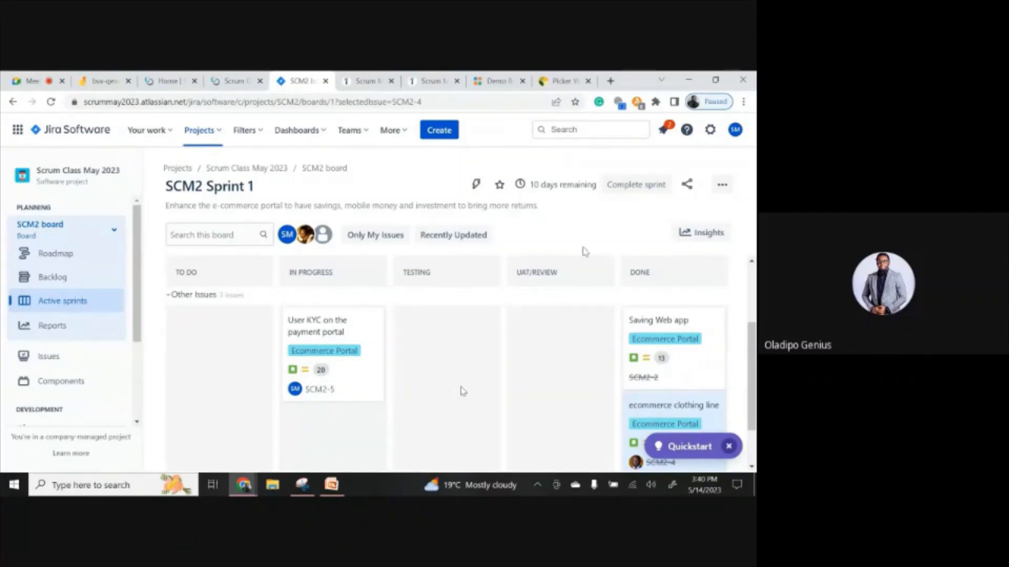
left_click(637, 187)
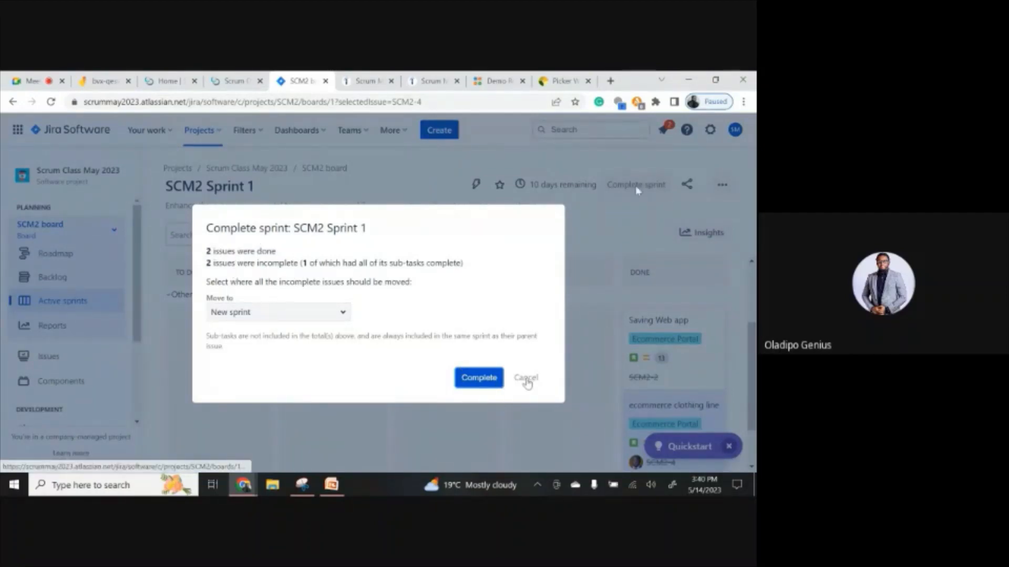
left_click(526, 378)
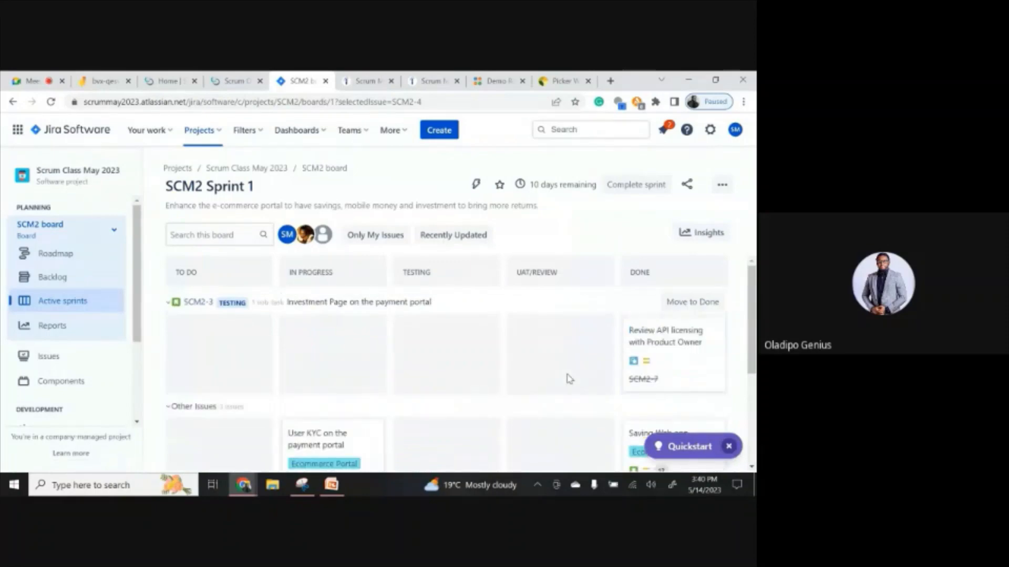
Open the parent story Investment Page on the payment portal, set its status to Done, and close its details.
left_click(701, 304)
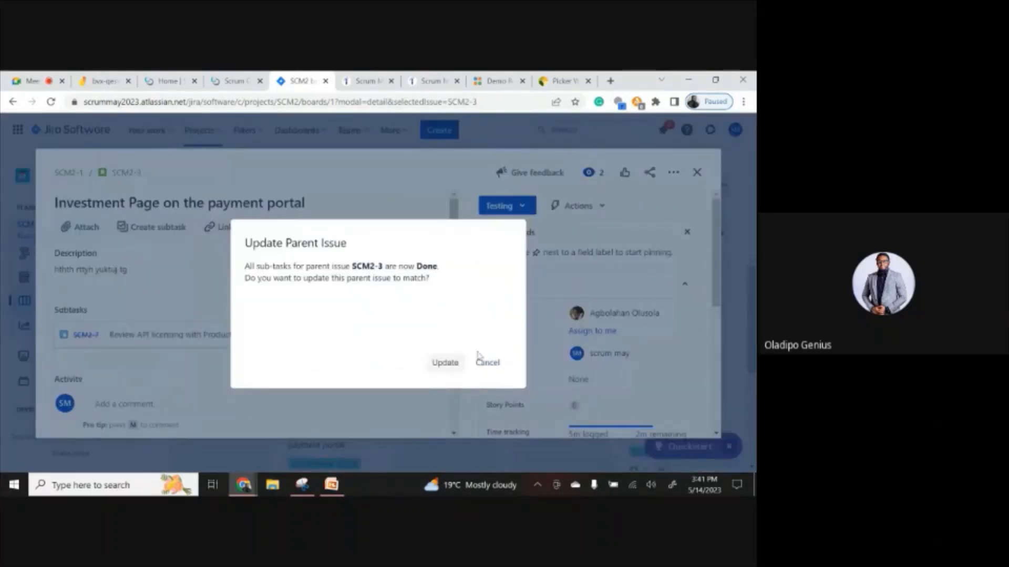
left_click(484, 361)
left_click(522, 205)
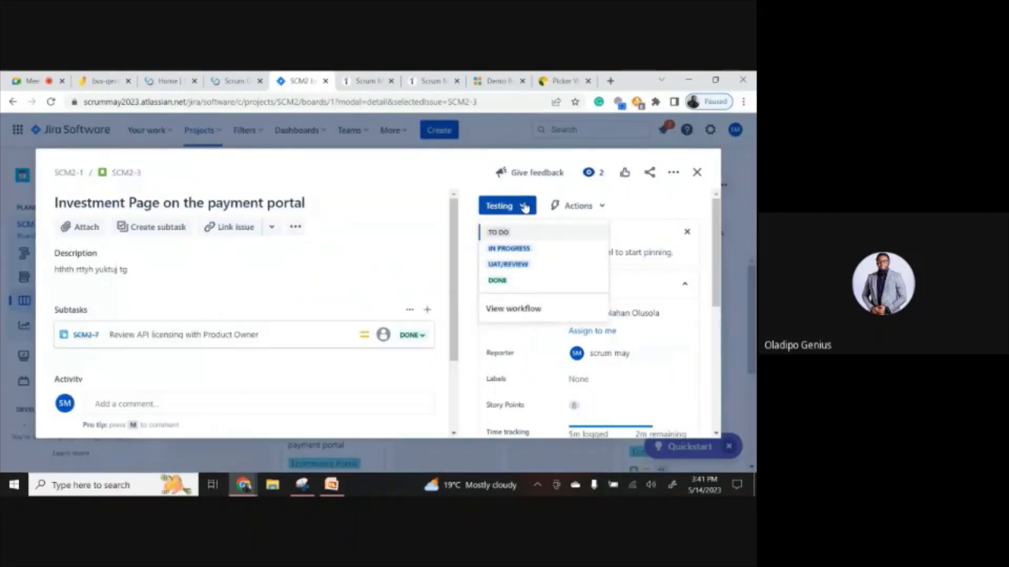
left_click(509, 284)
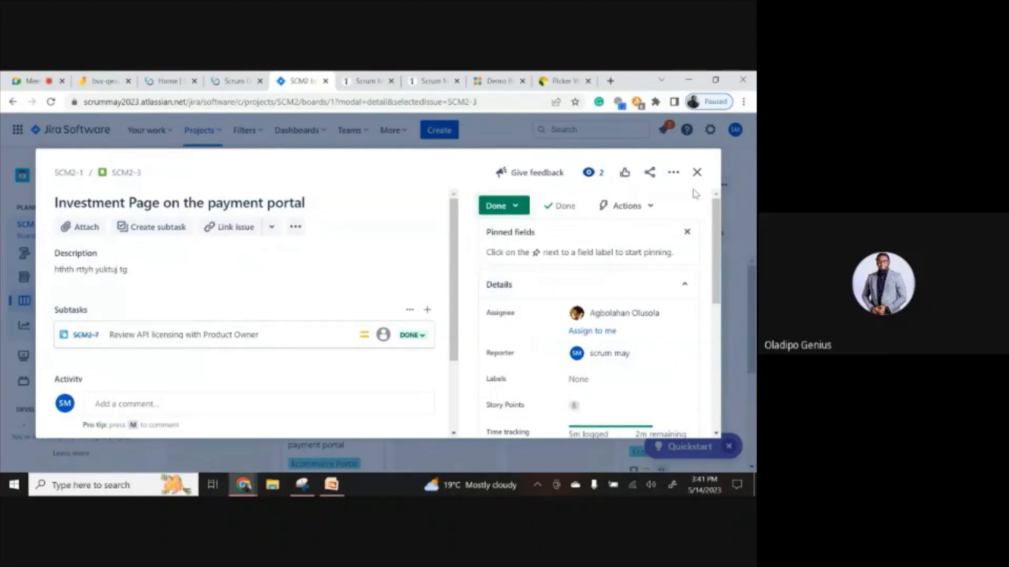
left_click(697, 172)
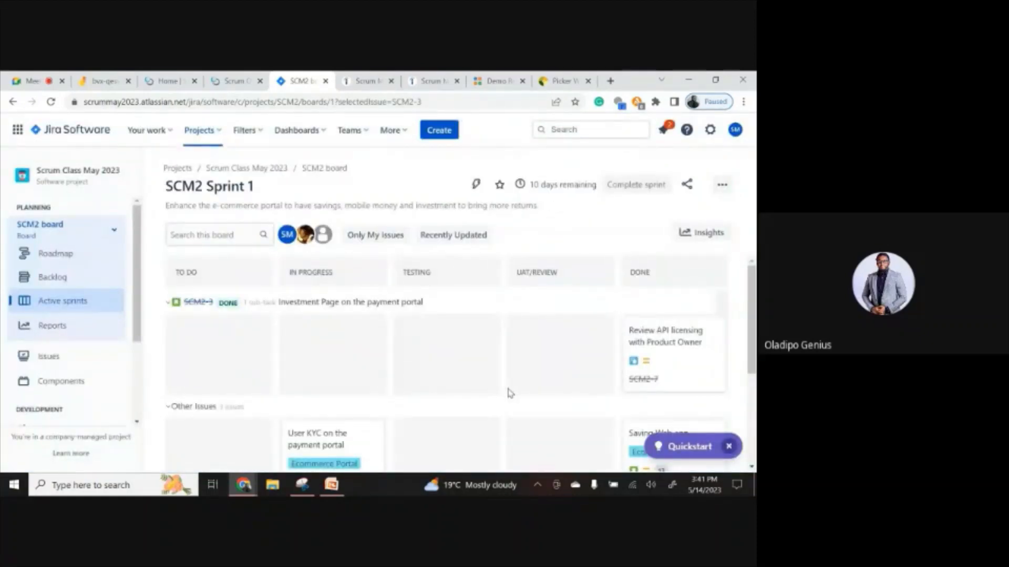
Complete SCM2 Sprint 1, moving the incomplete issues to the Backlog.
left_click(635, 185)
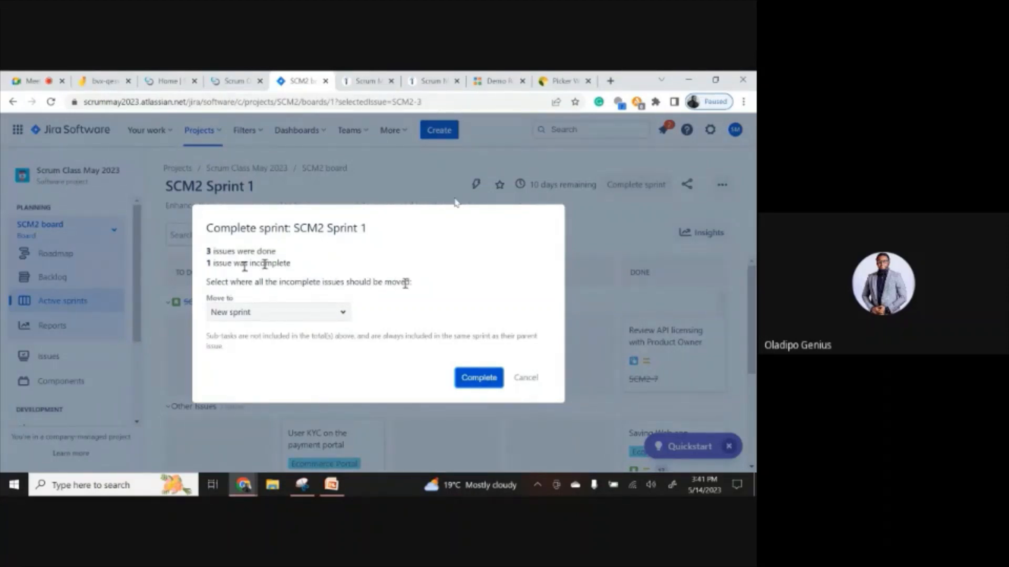
left_click(343, 317)
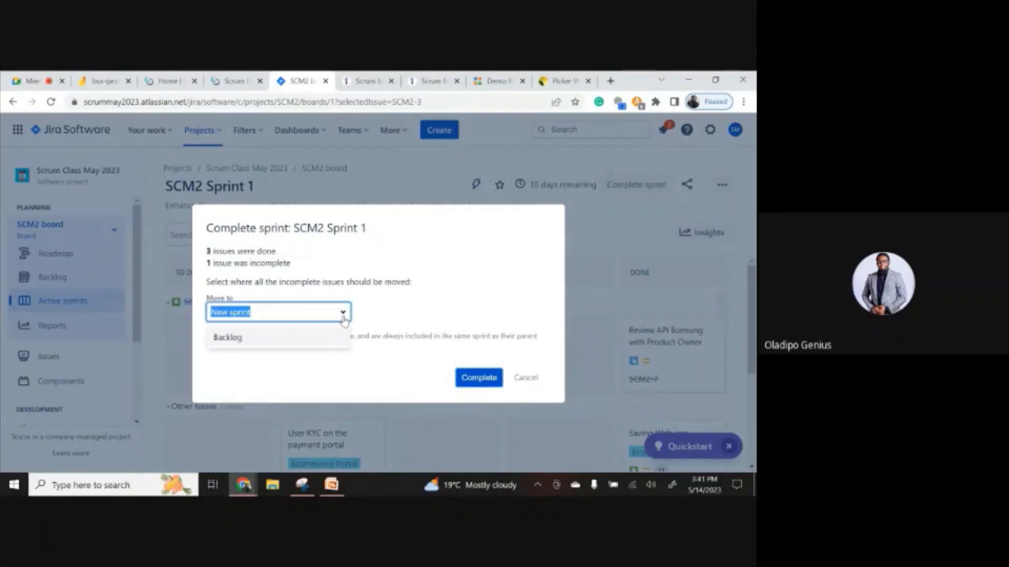
left_click(439, 280)
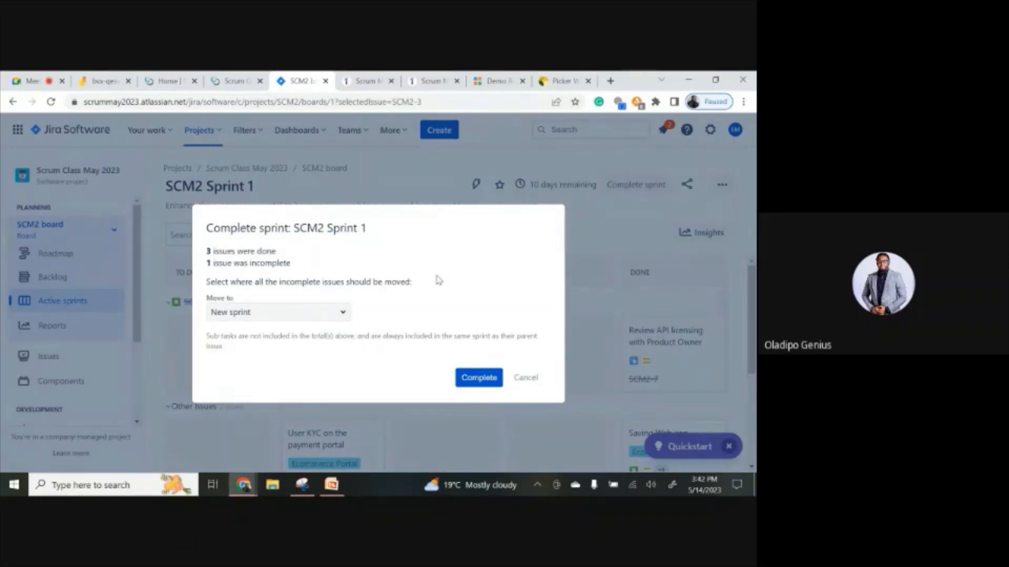
left_click(337, 314)
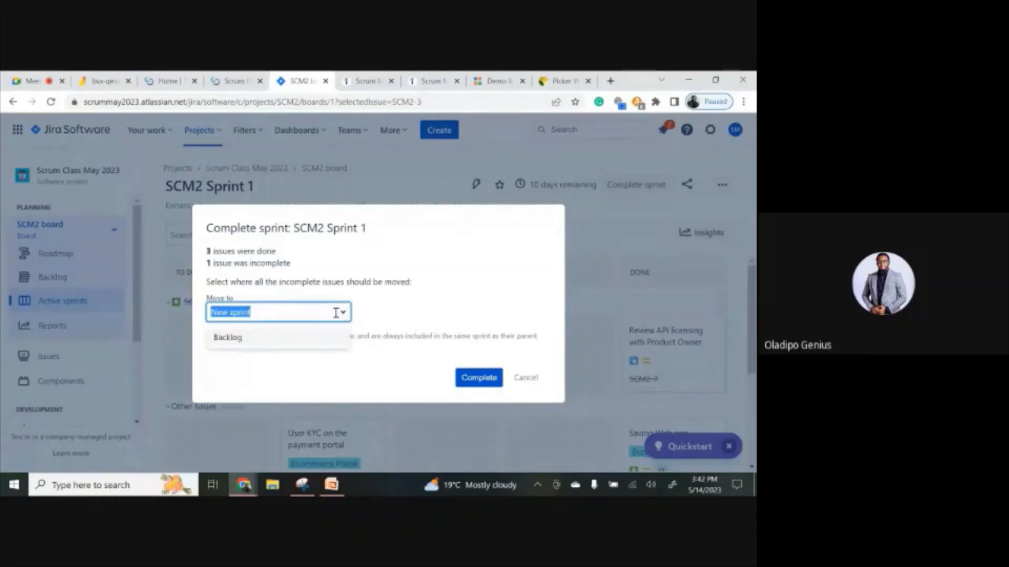
left_click(312, 342)
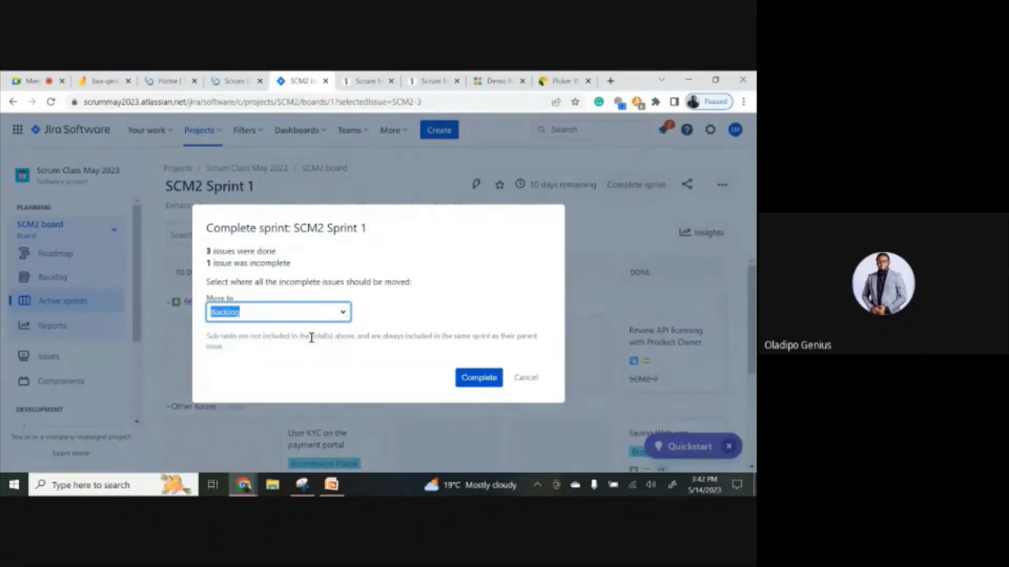
left_click(486, 379)
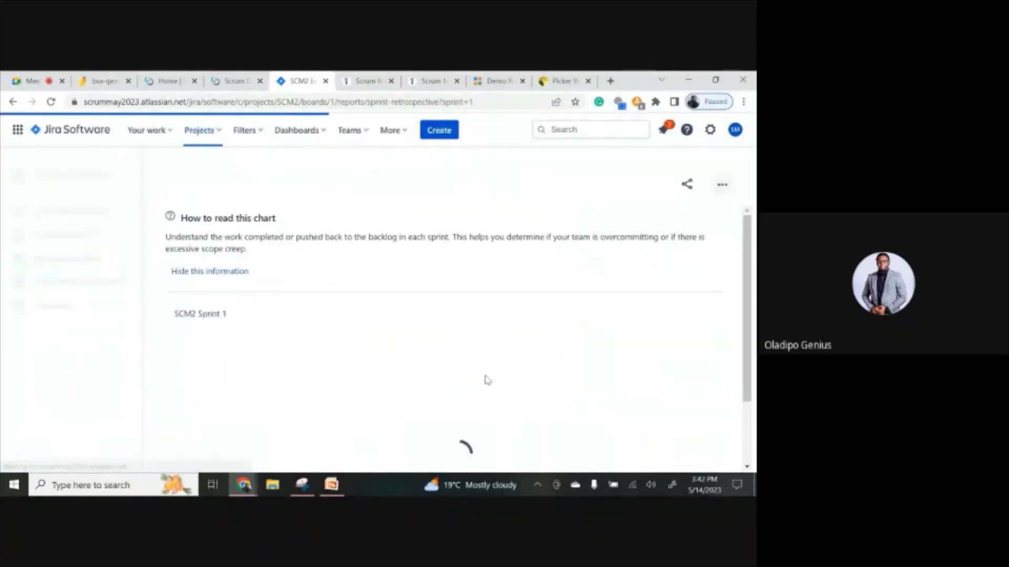